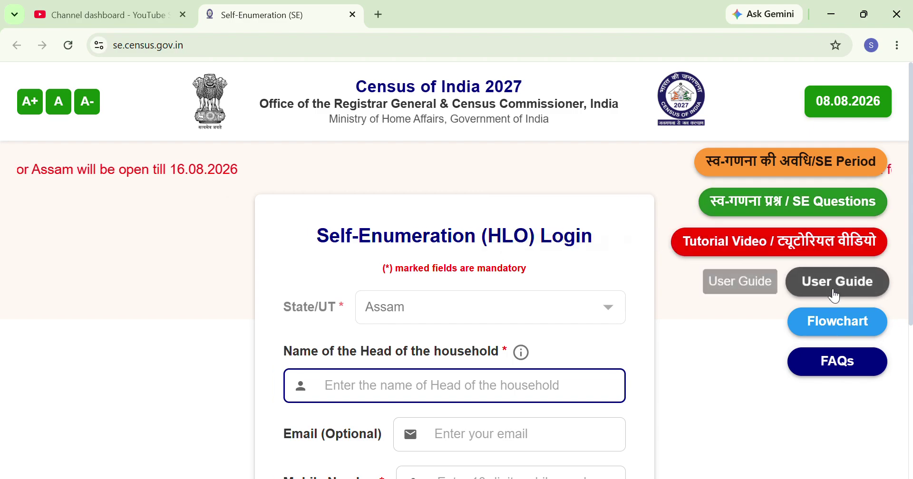
Fill in the household head's name, the 10-digit mobile number and the captcha on the login form
left_click(736, 315)
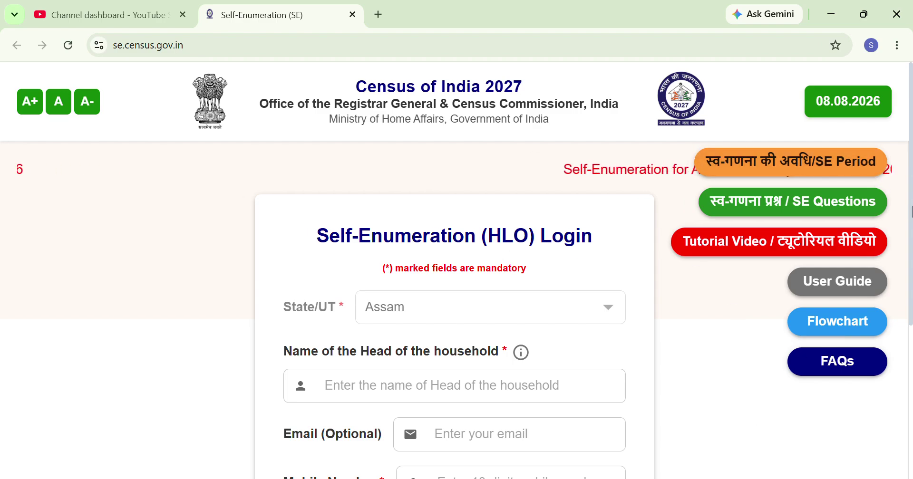
scroll(910, 212, "down", 2)
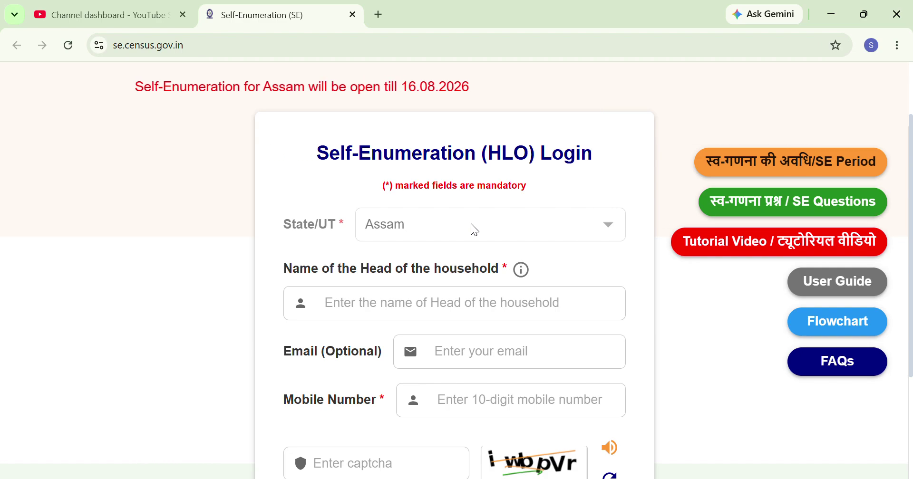
left_click(404, 312)
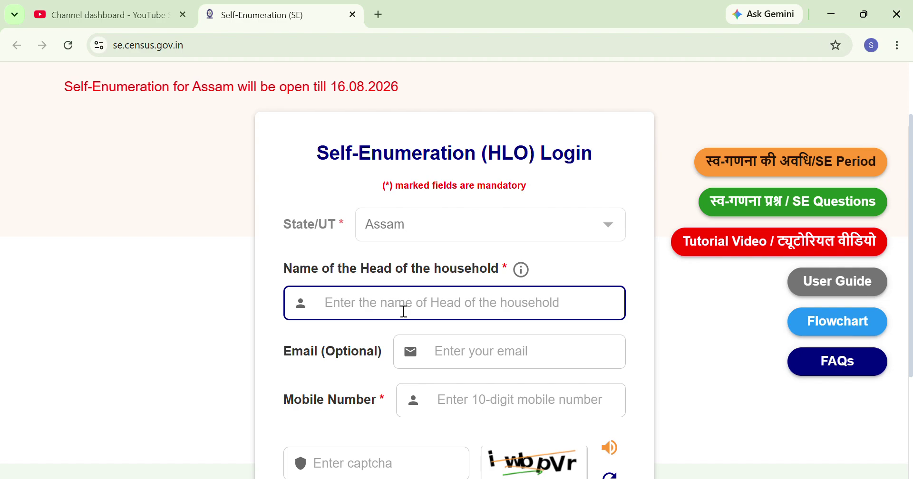
type("Abhijeet")
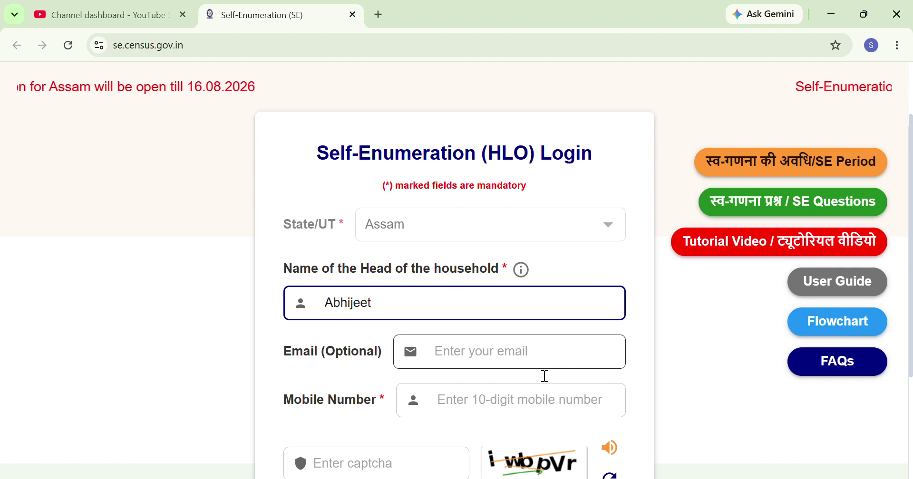
left_click(542, 411)
type("9")
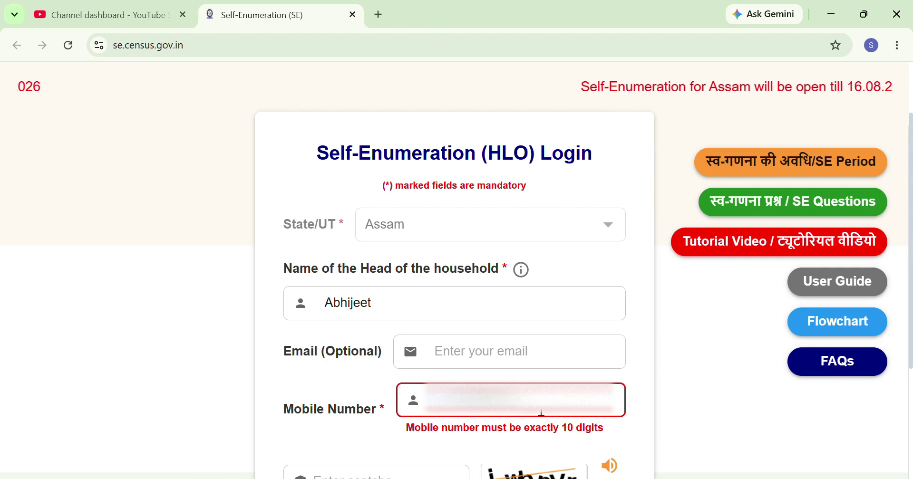
type("[redacted]")
left_click_drag(911, 252, 907, 354)
left_click(350, 319)
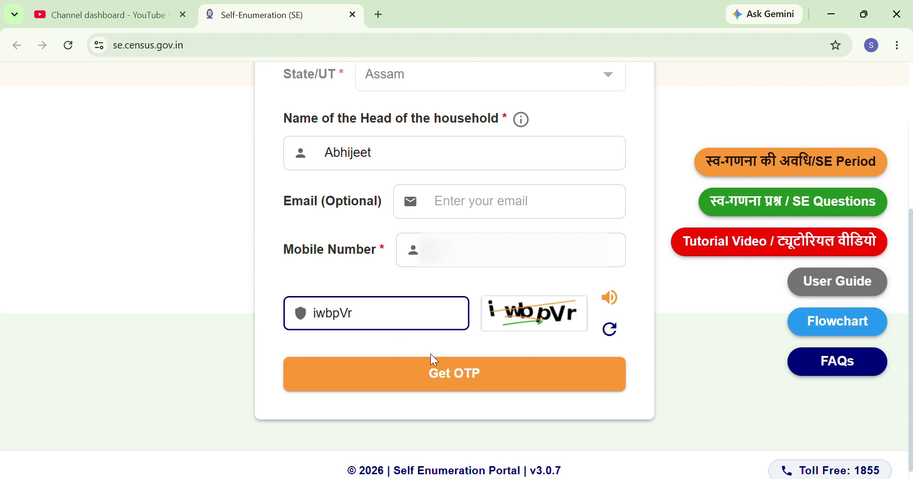
Request an OTP, enter the received six-digit code and submit it for verification
left_click(458, 377)
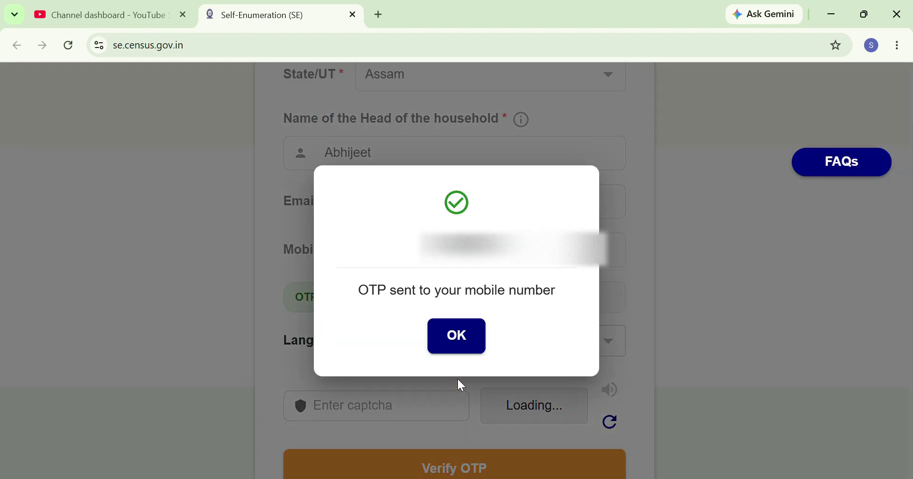
left_click(459, 334)
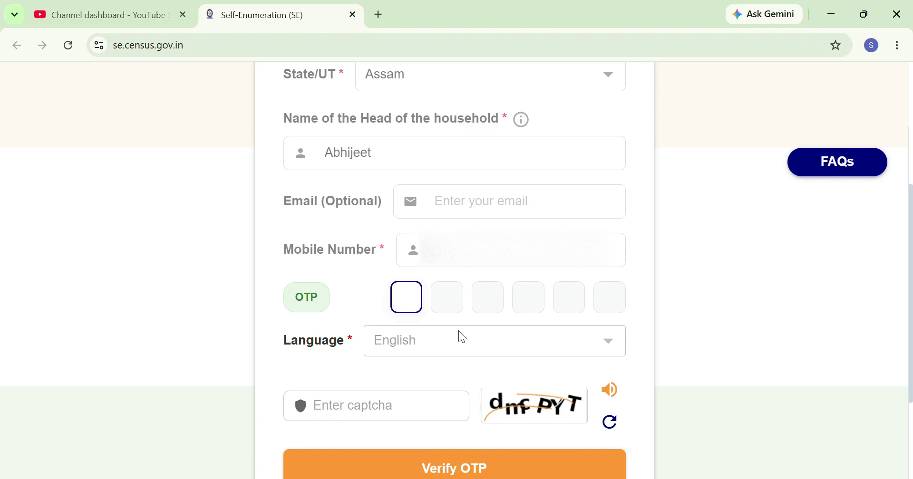
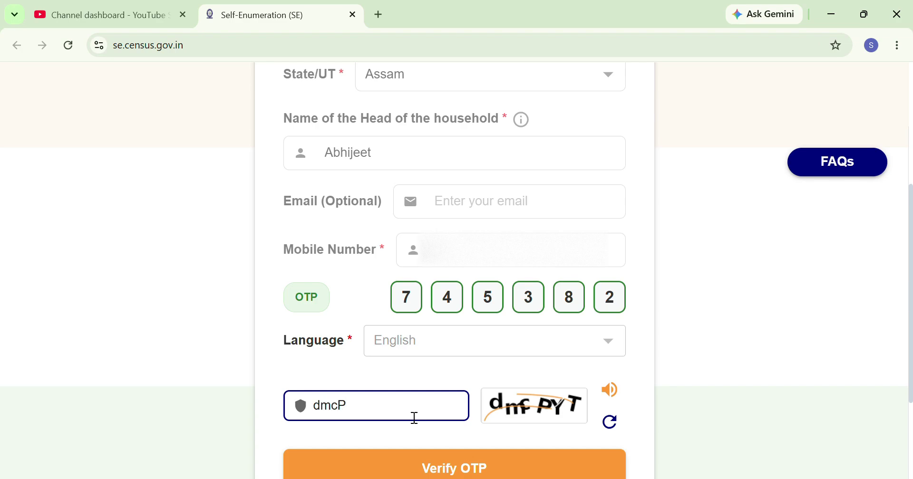
left_click(486, 470)
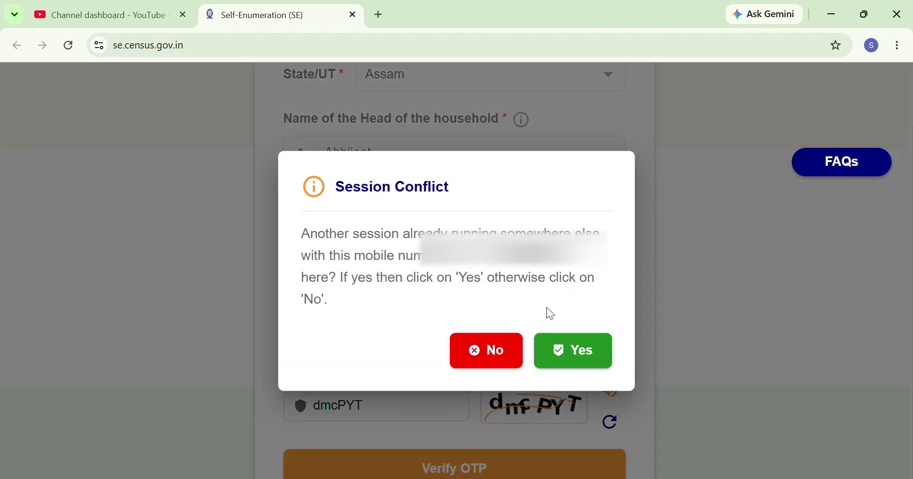
Continue despite the other session, re-enter the new captcha and verify the OTP again to log in
left_click(591, 354)
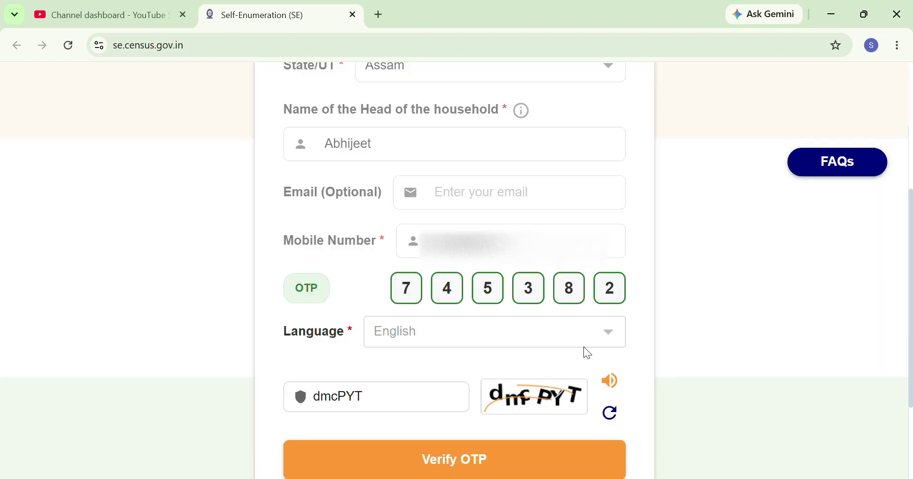
left_click(476, 341)
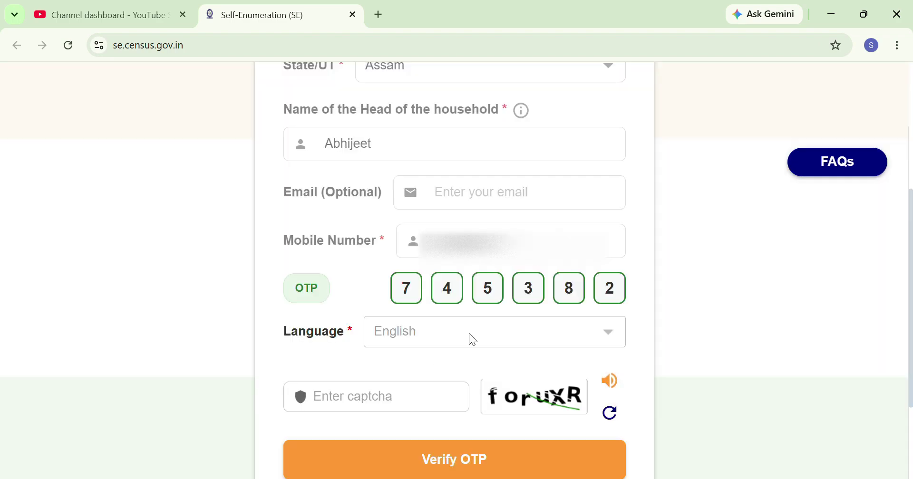
left_click(504, 462)
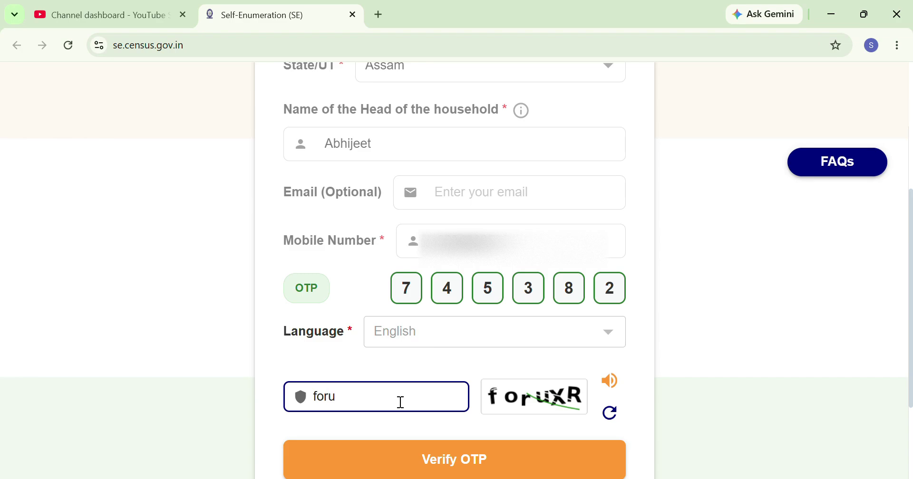
left_click(465, 442)
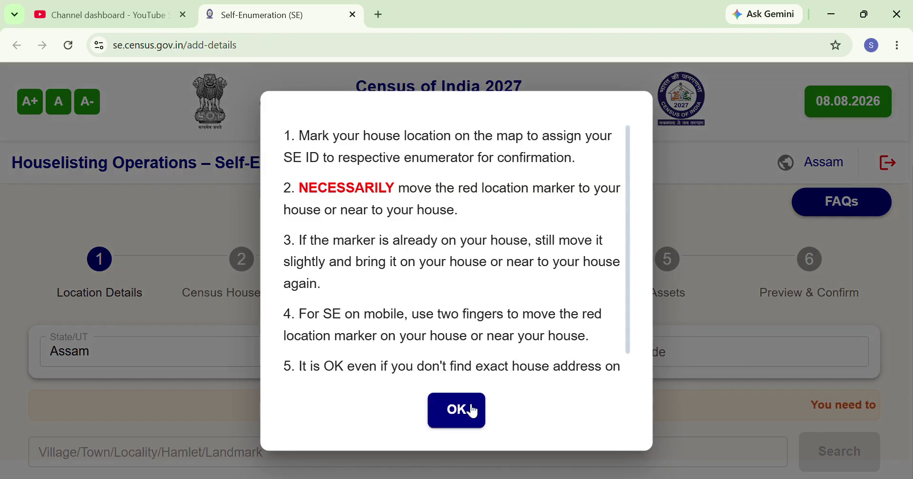
Set the district to Kamrup Metropolitan and the PIN code to 781001
left_click(467, 412)
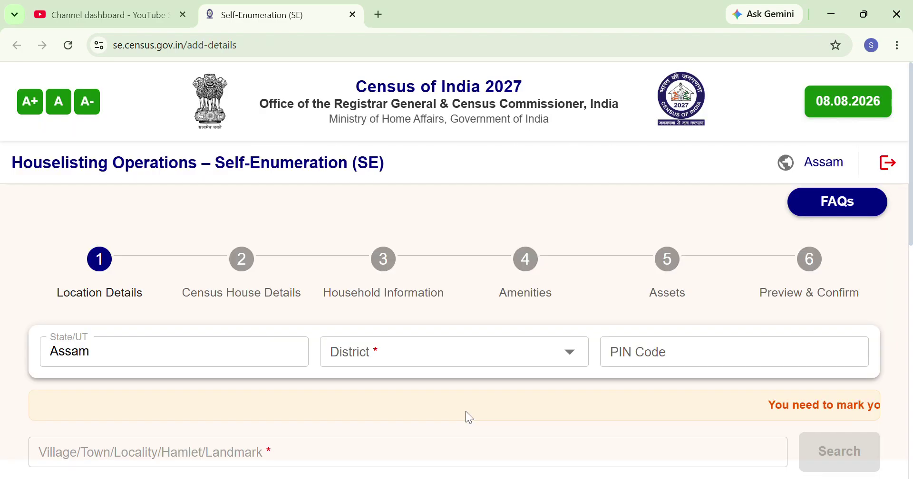
left_click(455, 366)
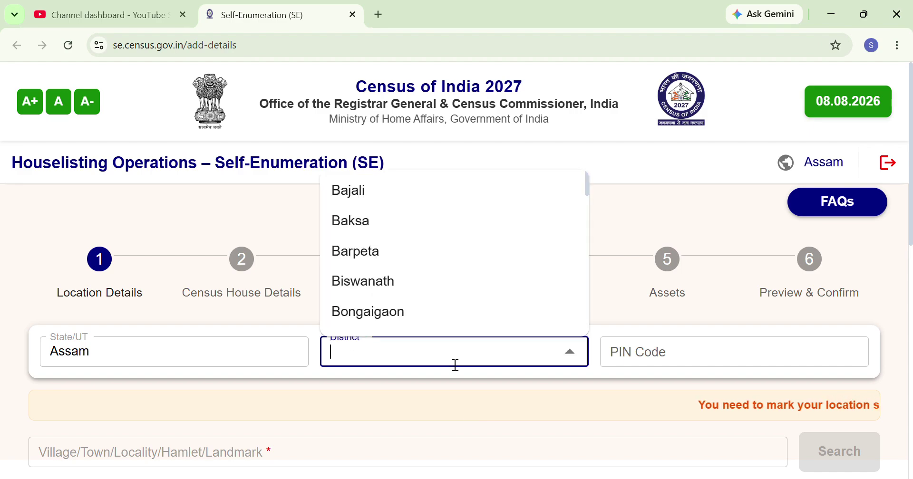
left_click(455, 365)
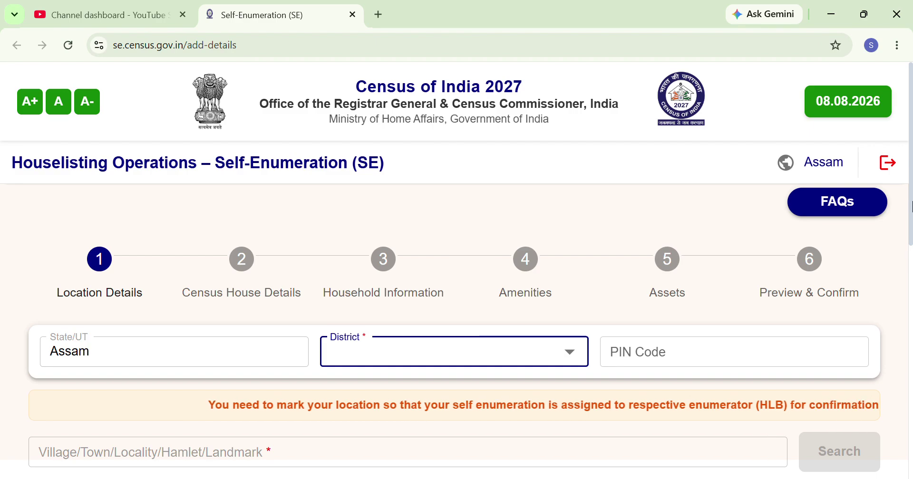
mouse_move(910, 207)
left_mouse_down()
mouse_move(908, 378)
mouse_move(912, 193)
left_mouse_up()
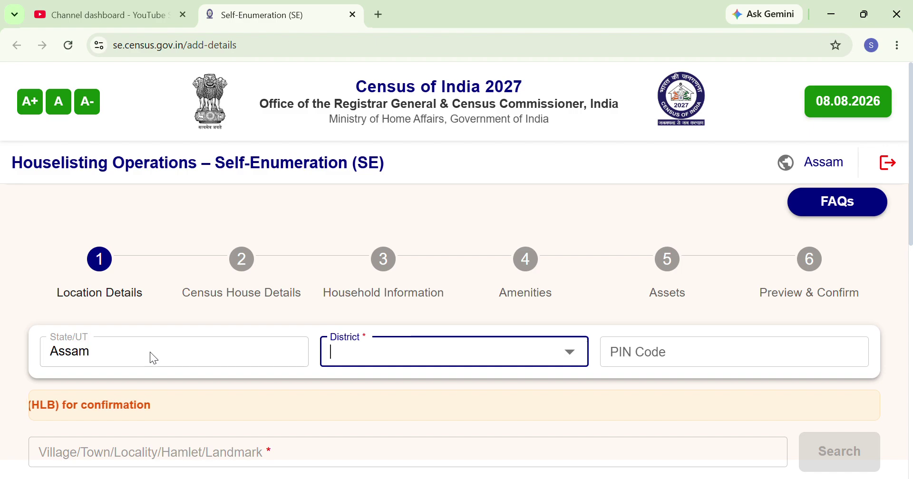
left_click(411, 360)
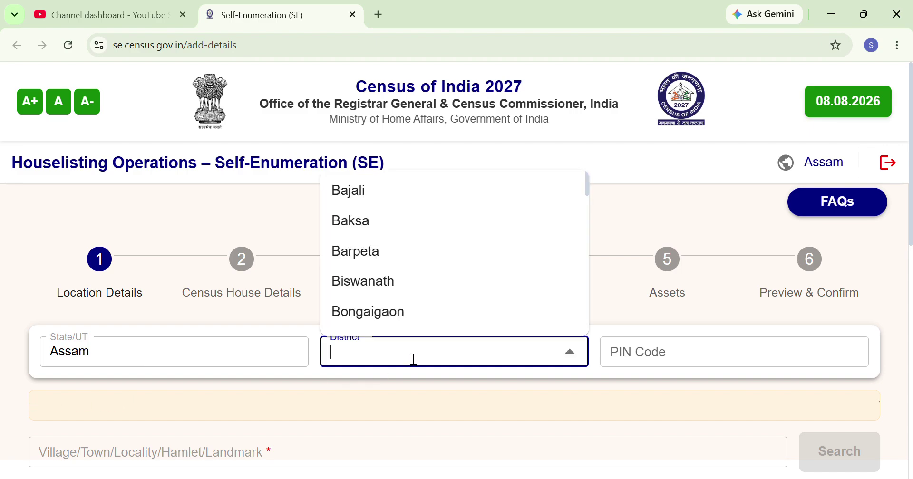
type("kamrup")
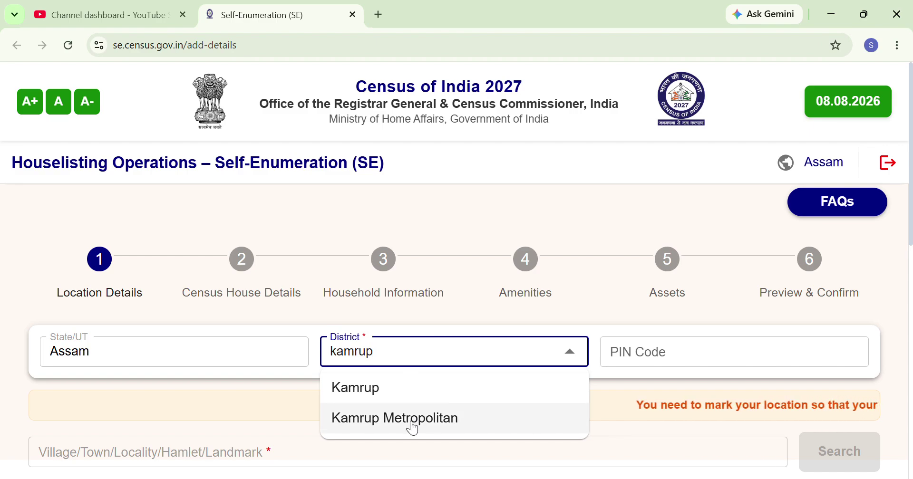
left_click(412, 419)
left_click(671, 352)
type("781001")
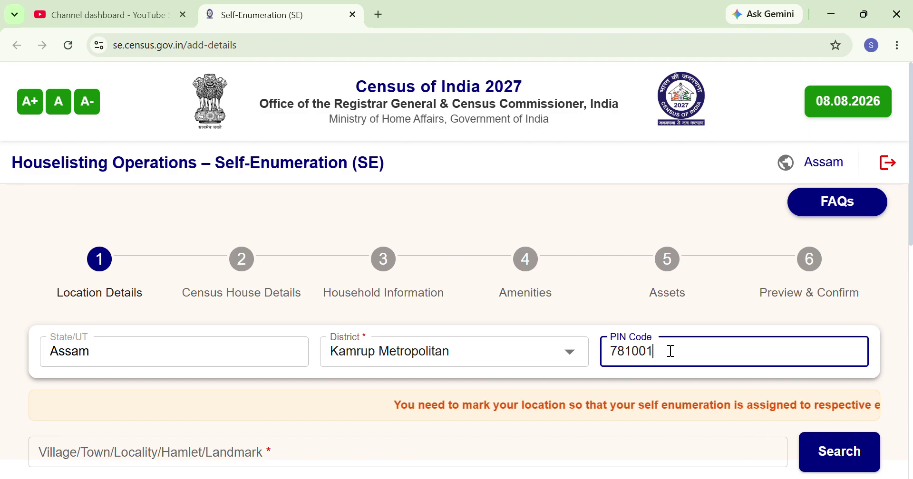
Choose the Dona Planet locality suggestion and centre the map on it
scroll(911, 249, "down", 1)
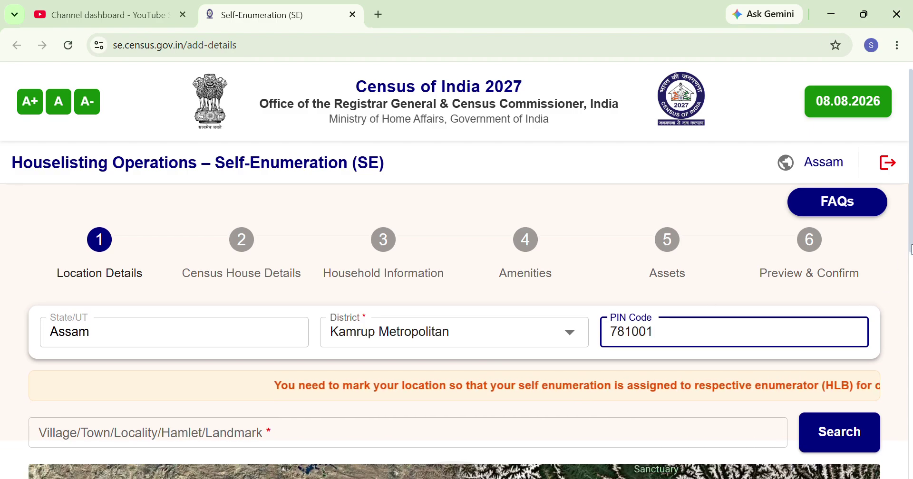
scroll(910, 249, "down", 1)
left_click(257, 388)
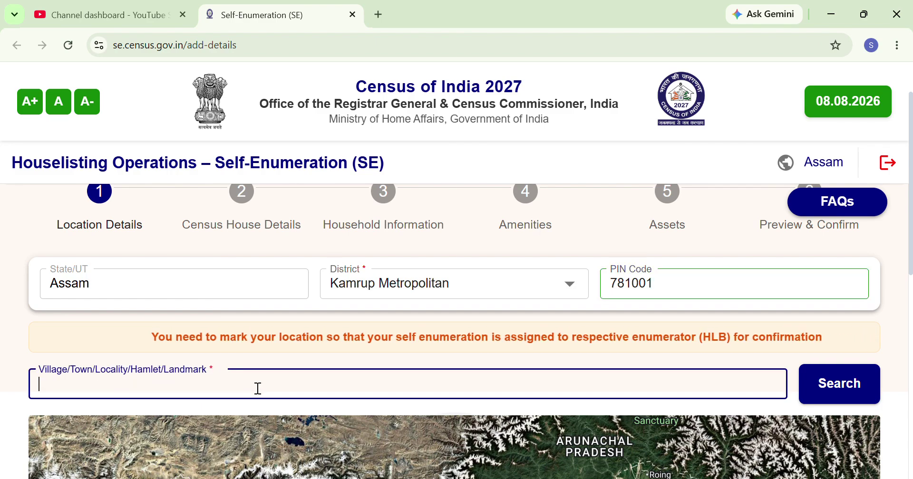
type("Dona plan")
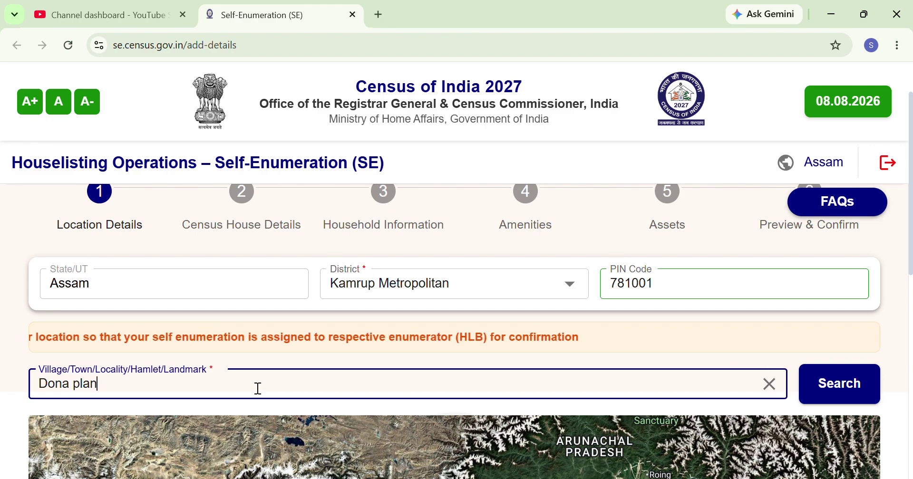
type("et")
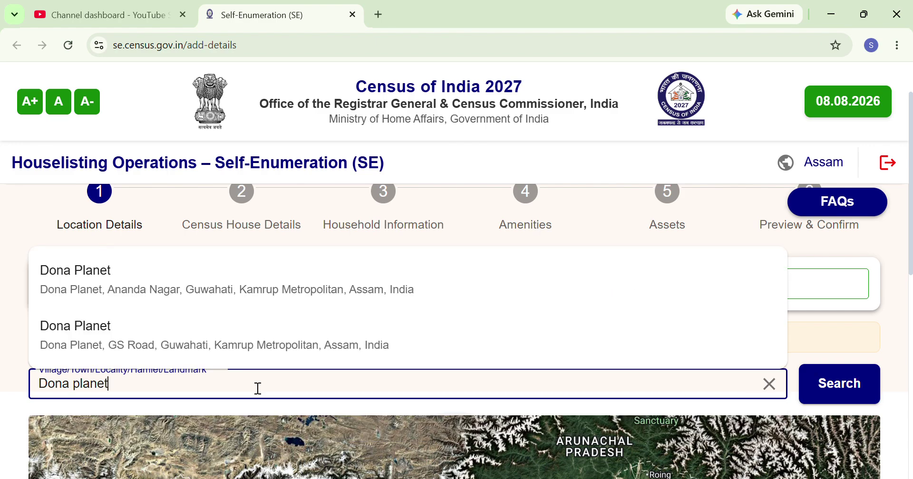
left_click(265, 297)
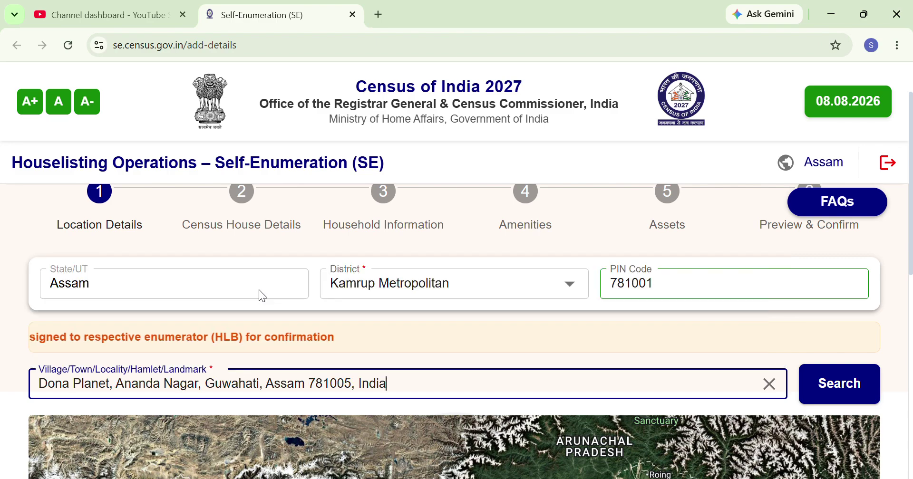
left_click(843, 387)
left_click(843, 385)
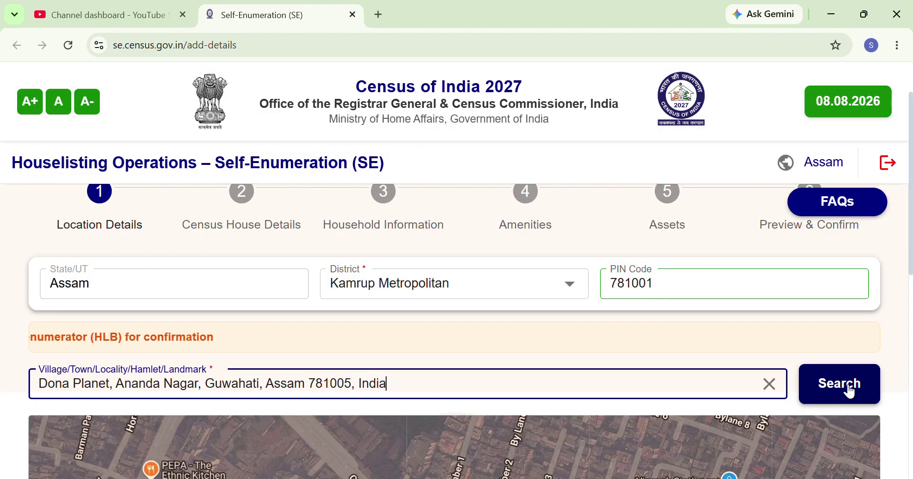
left_click(847, 395)
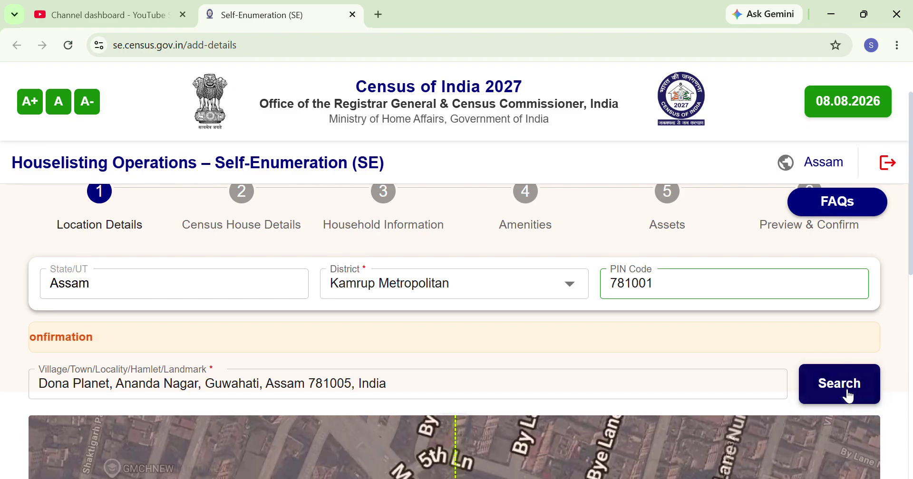
Move the map marker onto Dona Planet and confirm the residence location
left_click_drag(912, 128, 912, 209)
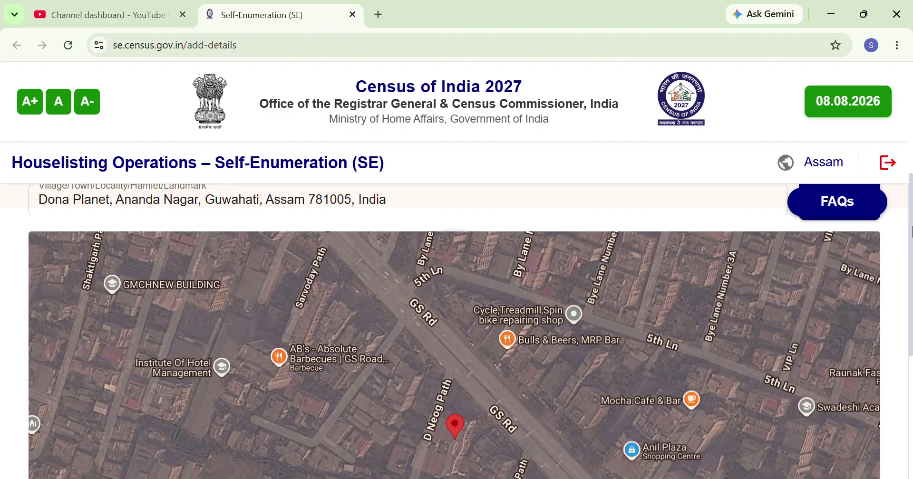
left_click_drag(912, 224, 909, 268)
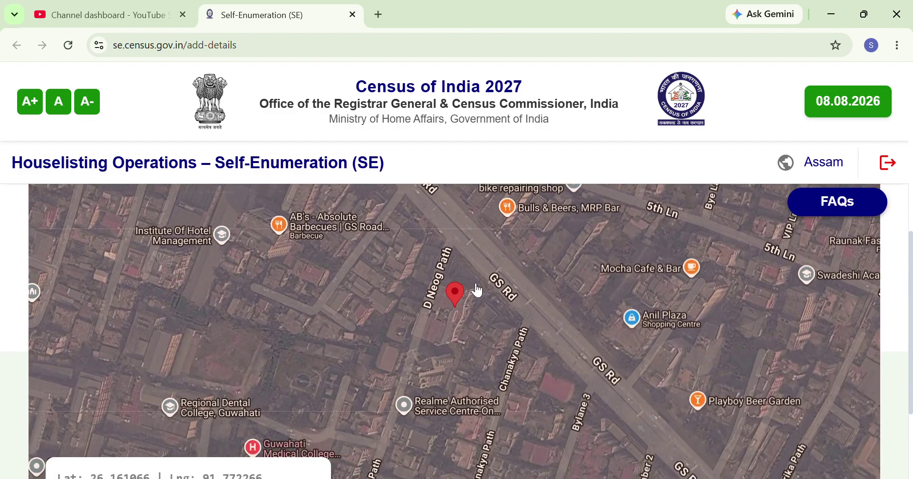
scroll(477, 290, "up", 2)
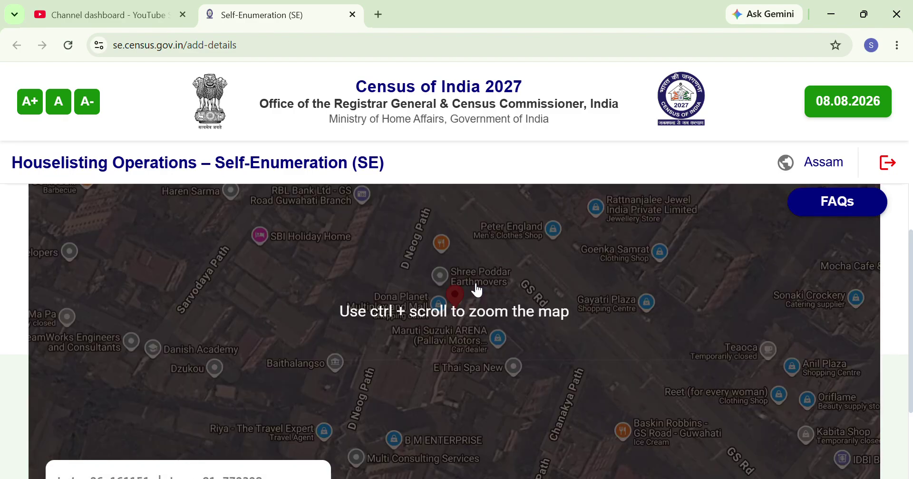
scroll(477, 290, "up", 2, "ctrl")
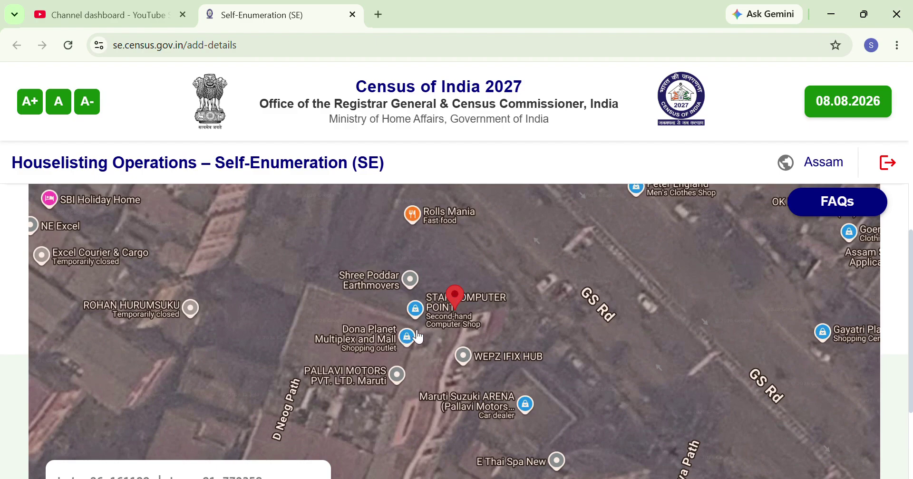
mouse_move(459, 306)
left_mouse_down()
mouse_move(430, 316)
mouse_move(503, 276)
mouse_move(492, 266)
mouse_move(509, 268)
mouse_move(514, 298)
mouse_move(494, 281)
mouse_move(511, 285)
mouse_move(500, 280)
mouse_move(507, 280)
mouse_move(508, 413)
mouse_move(316, 276)
mouse_move(606, 262)
mouse_move(577, 314)
mouse_move(523, 159)
mouse_move(582, 139)
mouse_move(588, 169)
mouse_move(565, 212)
mouse_move(506, 239)
mouse_move(533, 276)
mouse_move(504, 280)
left_mouse_up()
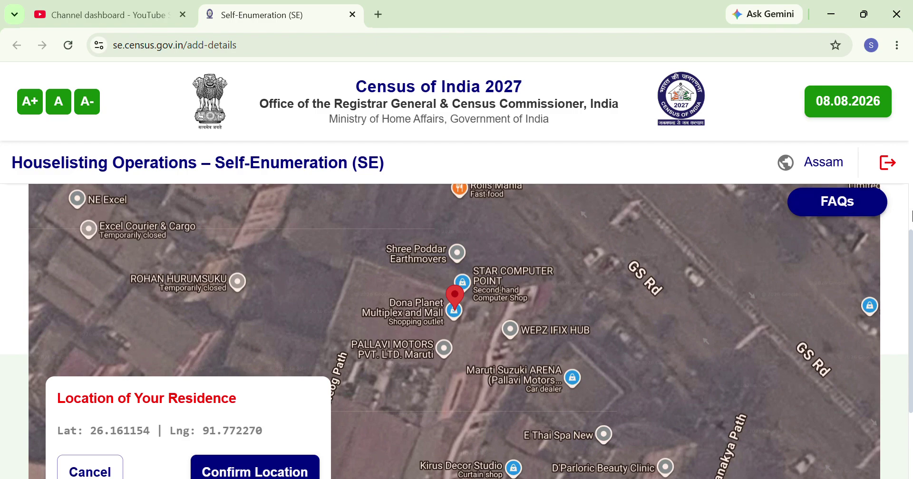
left_click_drag(911, 288, 912, 323)
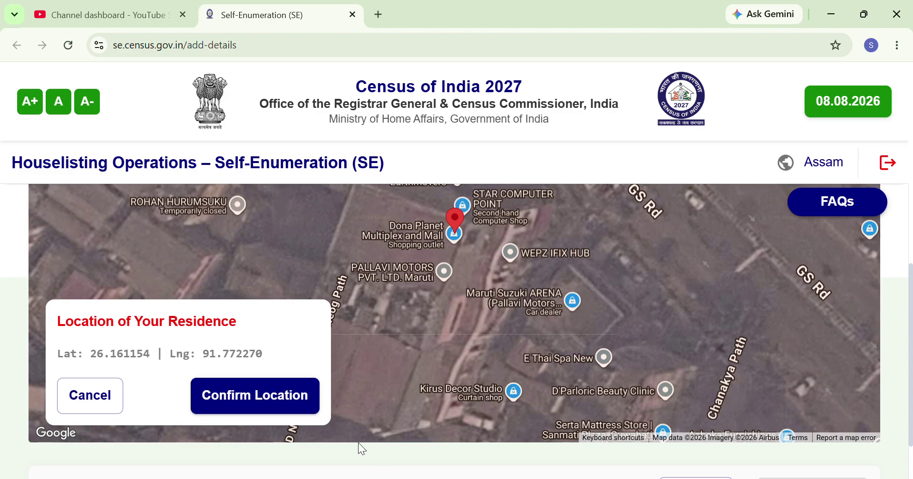
left_click(279, 403)
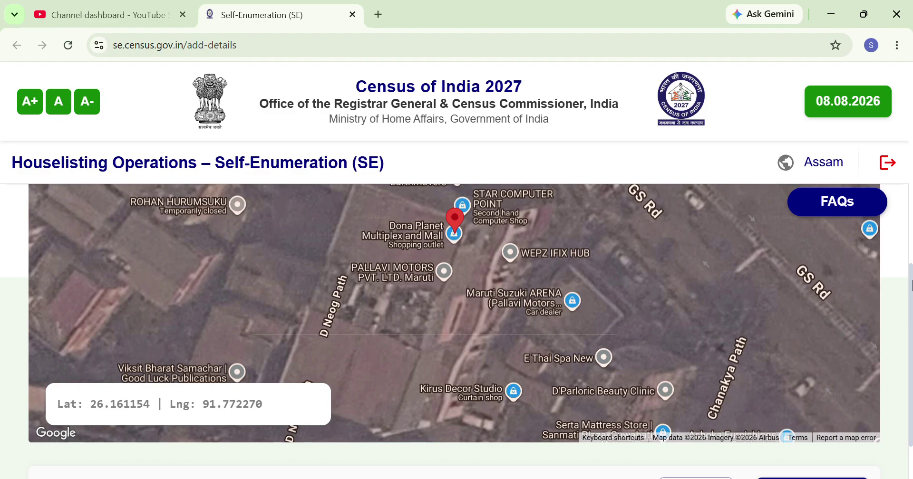
left_click_drag(912, 286, 911, 356)
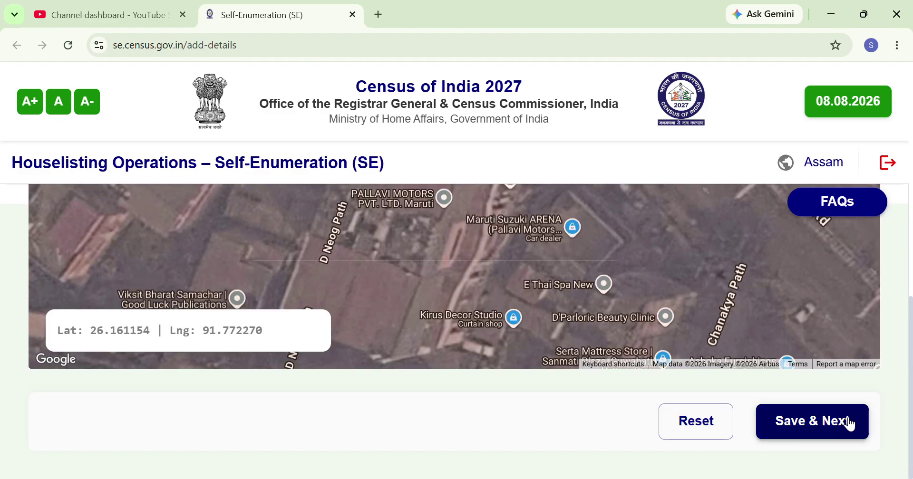
scroll(592, 275, "down", 1)
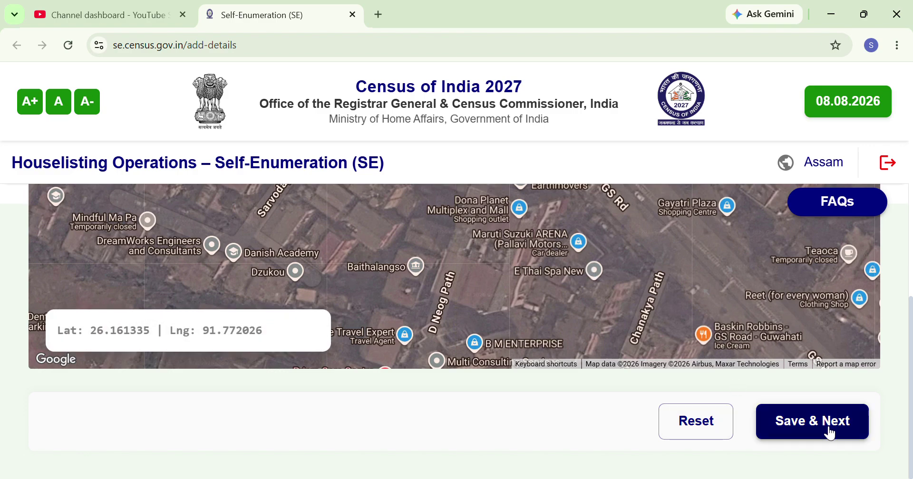
left_click(830, 434)
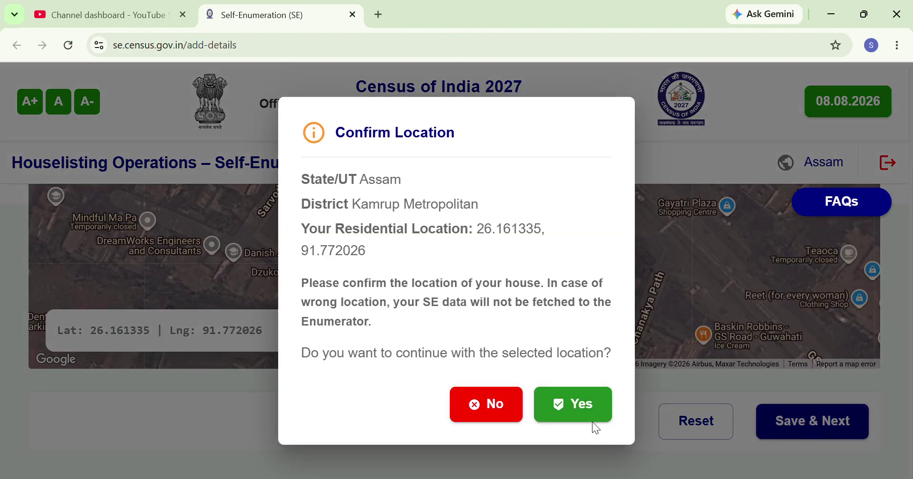
left_click(602, 408)
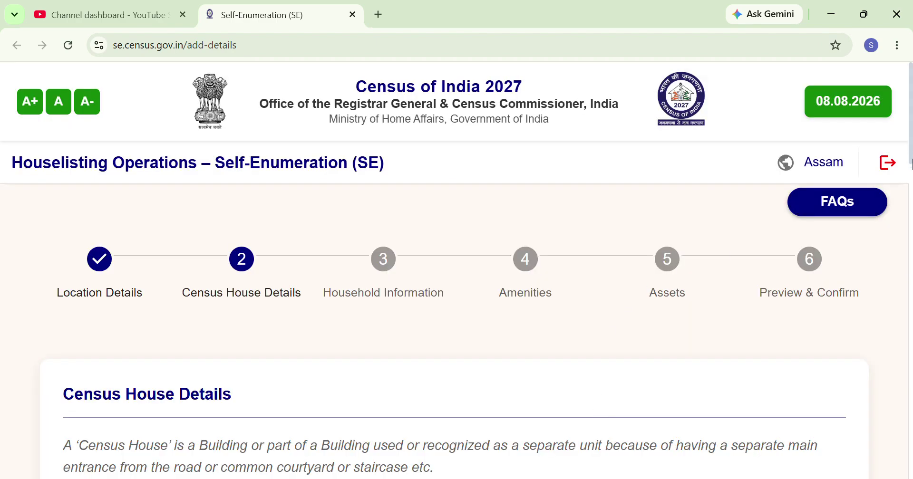
Choose Cement for the floor, Concrete for the walls and Concrete for the roof
left_click_drag(911, 128, 911, 166)
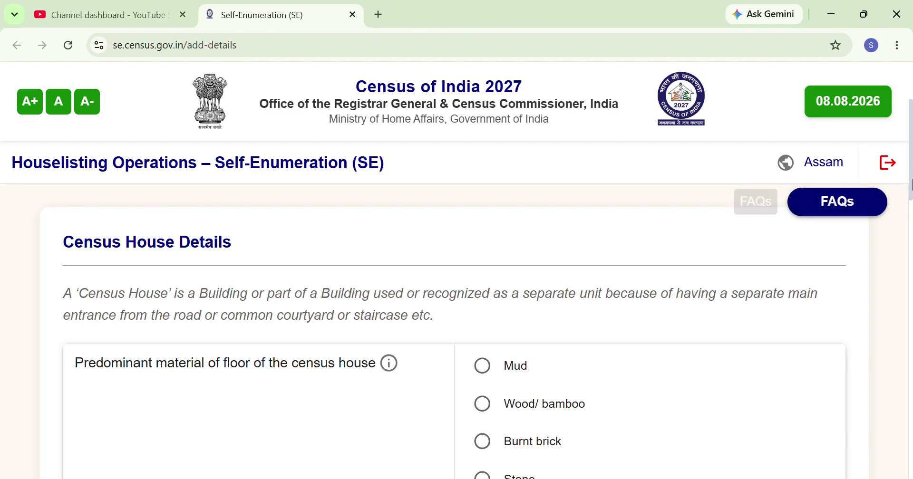
left_click_drag(911, 145, 912, 173)
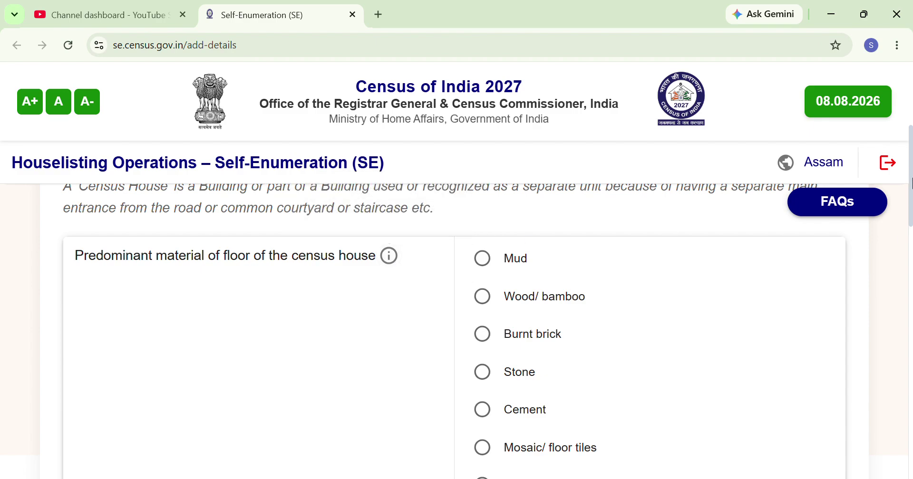
mouse_move(911, 182)
left_mouse_down()
mouse_move(911, 203)
mouse_move(911, 193)
left_mouse_up()
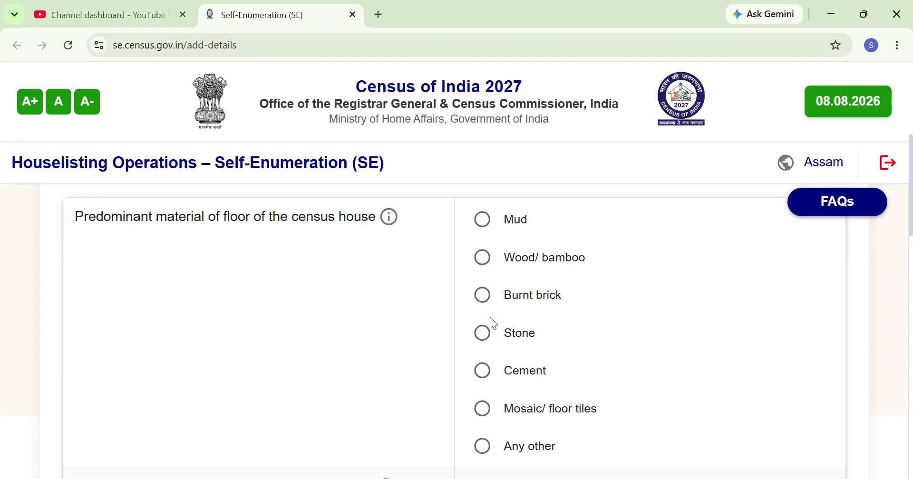
left_click(484, 373)
left_click_drag(912, 199, 911, 288)
left_click(482, 438)
left_click_drag(912, 253, 904, 354)
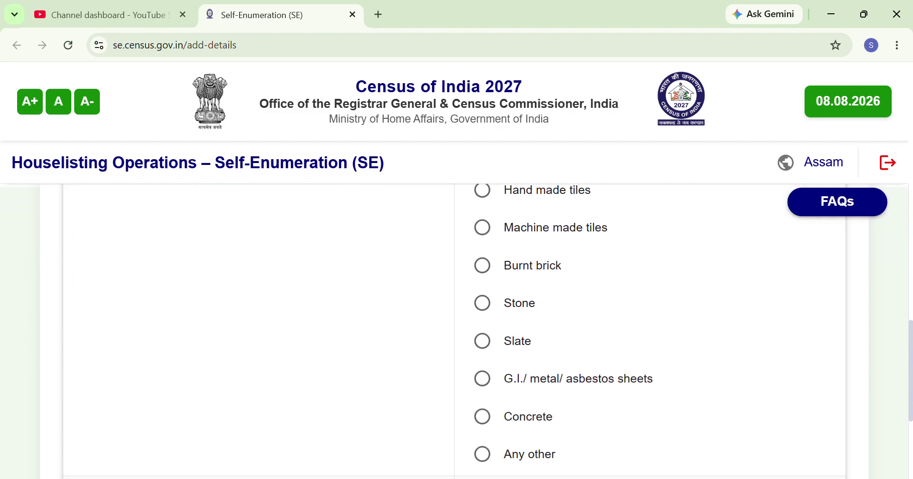
left_click(491, 423)
left_click_drag(912, 348, 912, 165)
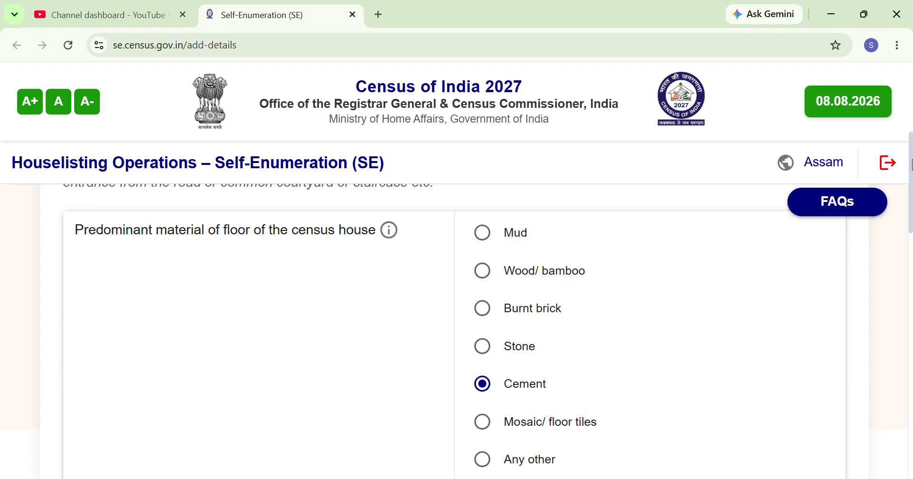
Rate the house condition as Good, then save Census House Details and confirm continuing
mouse_move(395, 236)
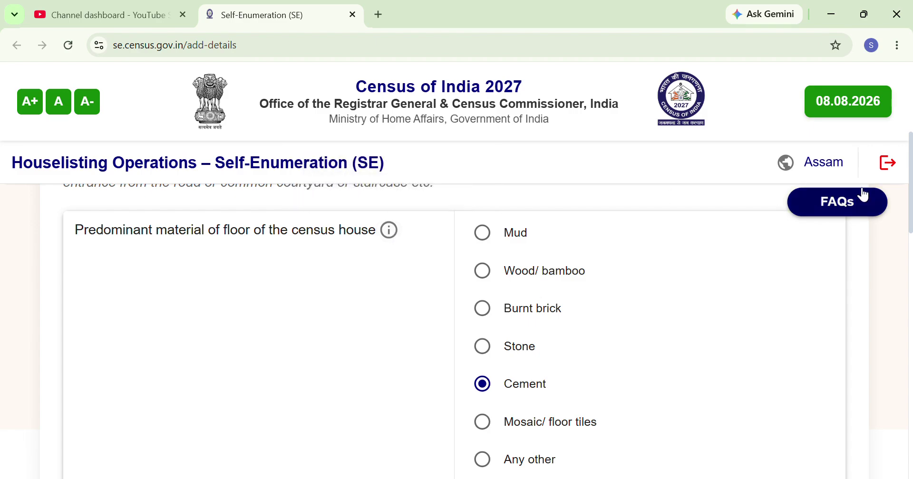
scroll(911, 198, "down", 5)
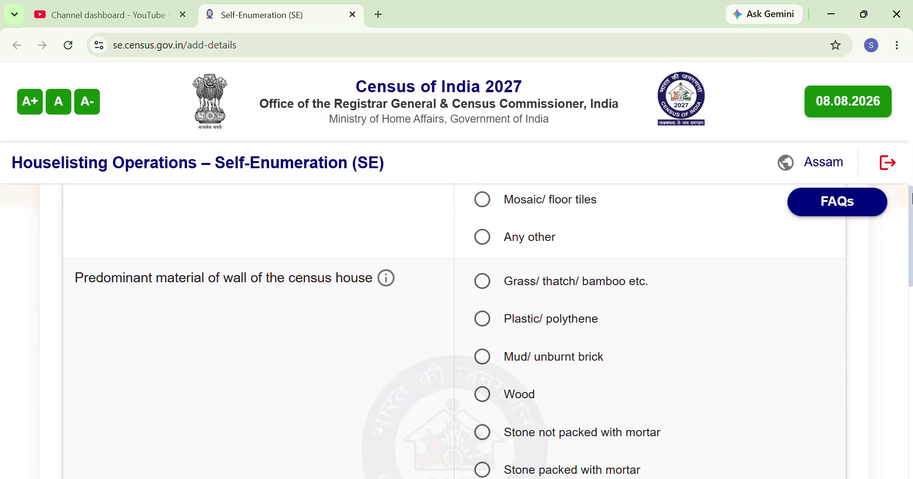
mouse_move(390, 279)
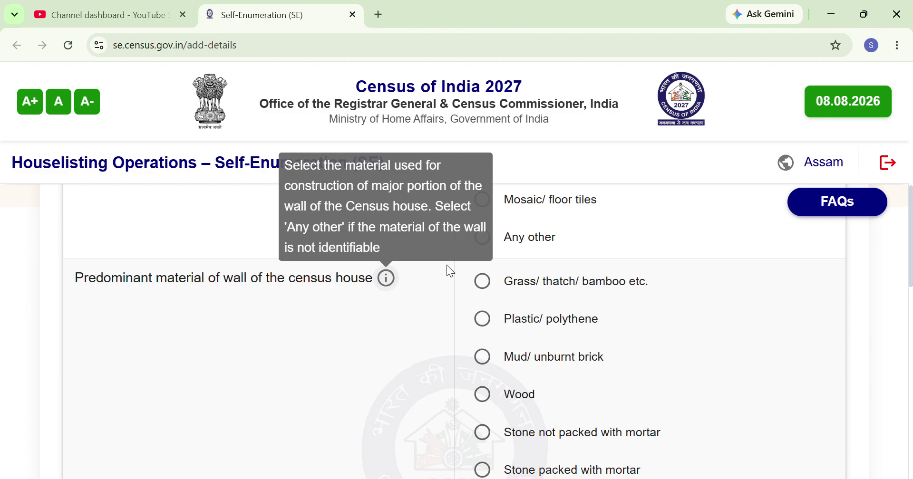
scroll(910, 268, "down", 4)
left_click_drag(909, 269, 904, 394)
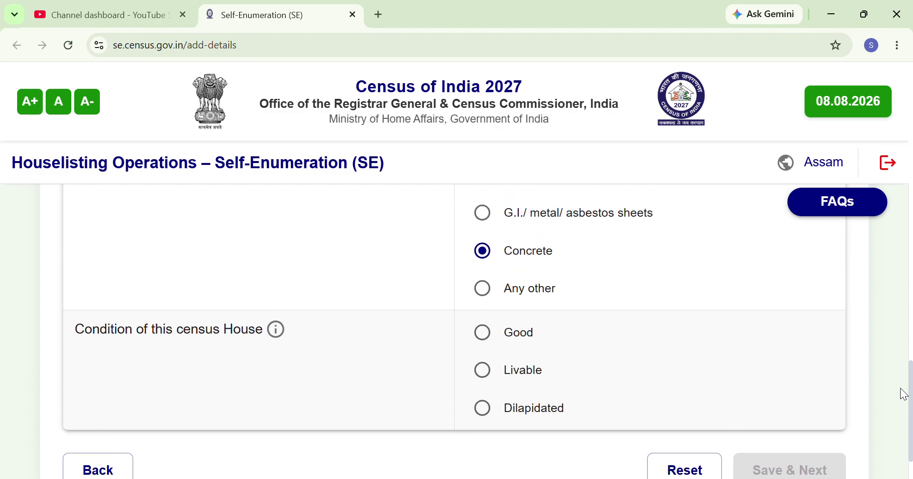
left_click(489, 339)
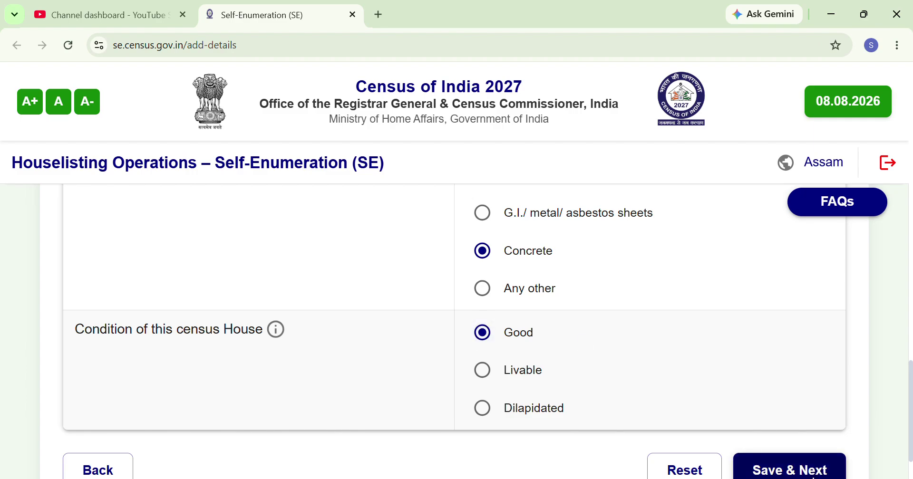
left_click(812, 473)
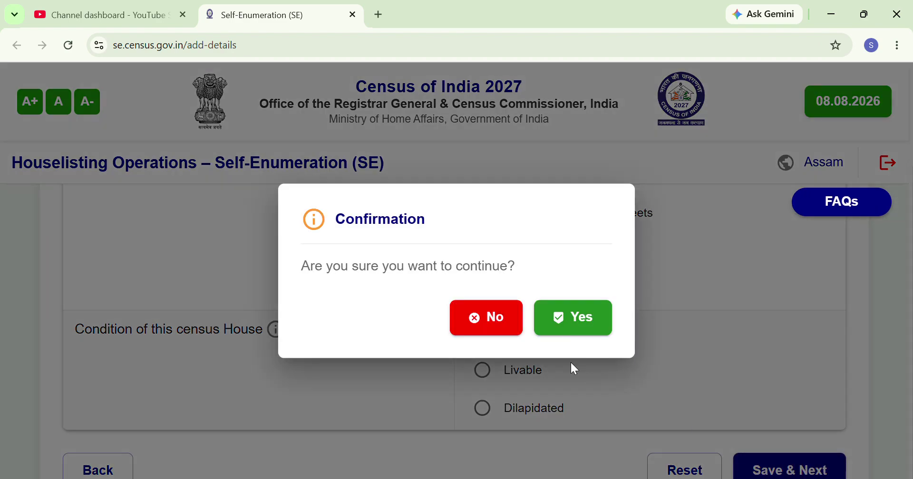
left_click(593, 335)
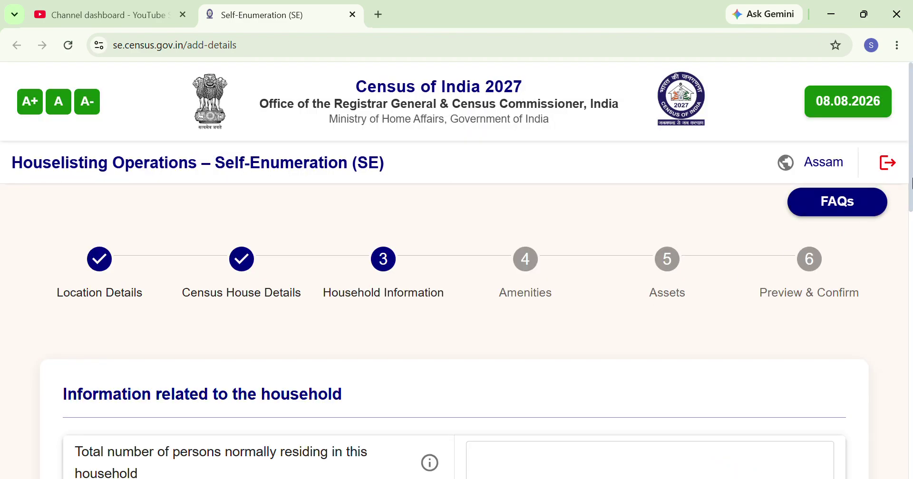
Enter 2 as the number of residents and record the household head as Male
left_click_drag(912, 168, 912, 230)
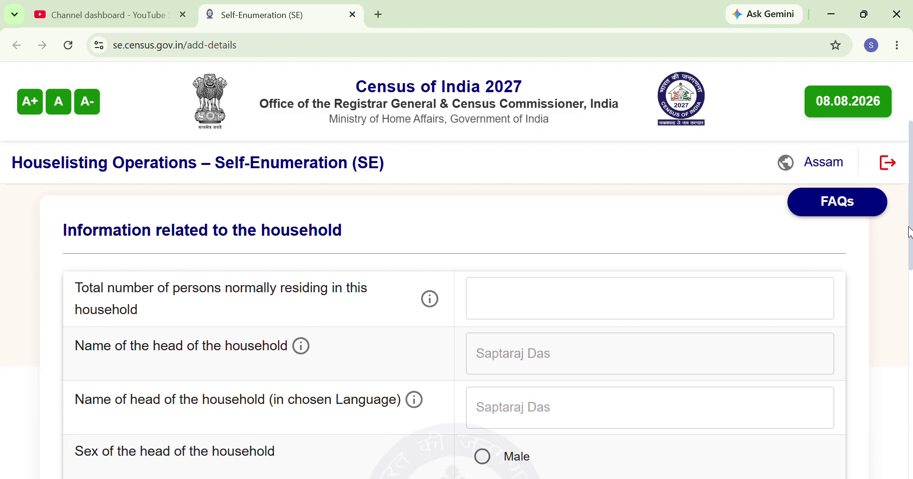
left_click(535, 309)
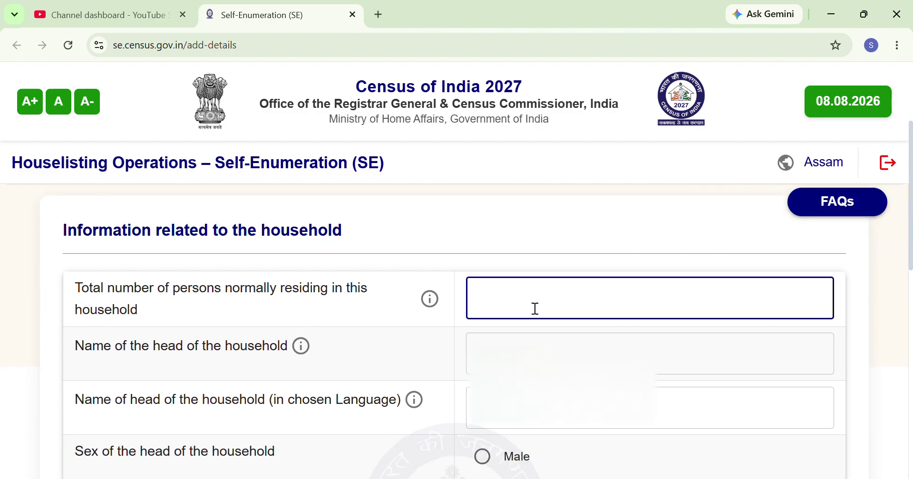
type("2")
left_click_drag(912, 208, 897, 286)
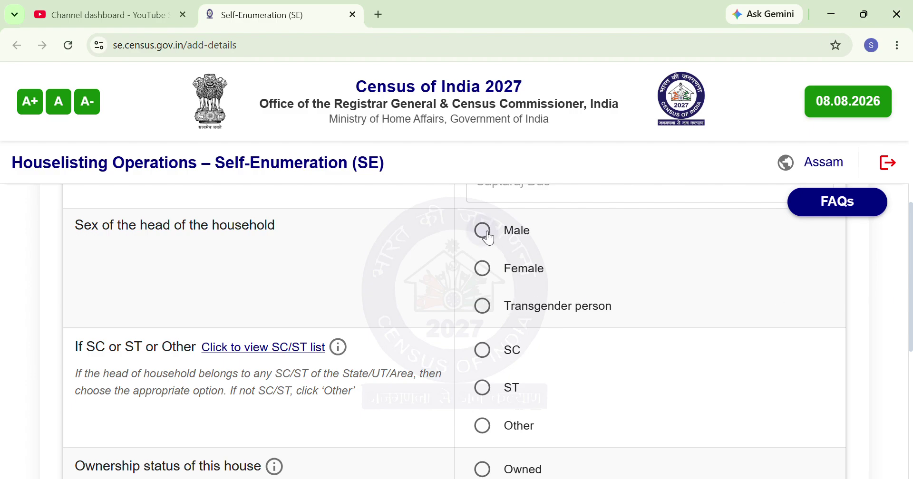
left_click(487, 233)
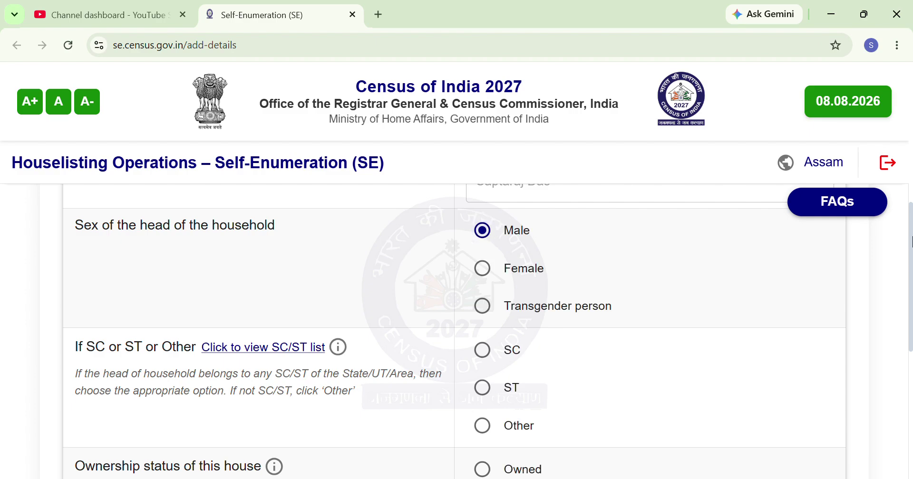
Set the head's social category to Other and the house ownership to Owned
scroll(911, 235, "down", 2)
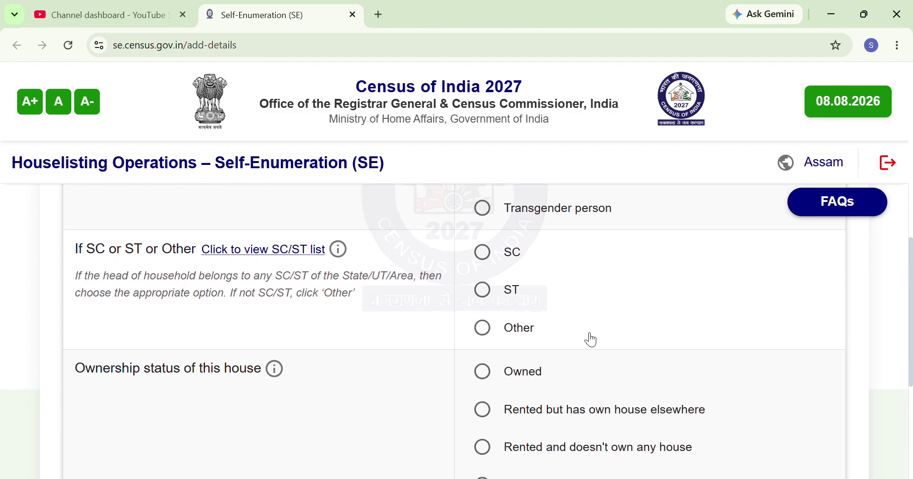
left_click(503, 329)
scroll(910, 269, "down", 2)
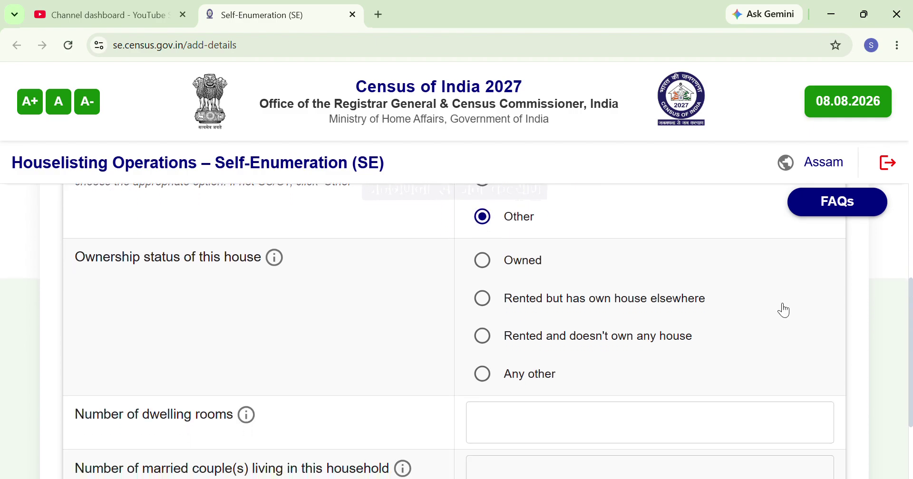
scroll(911, 279, "up", 3)
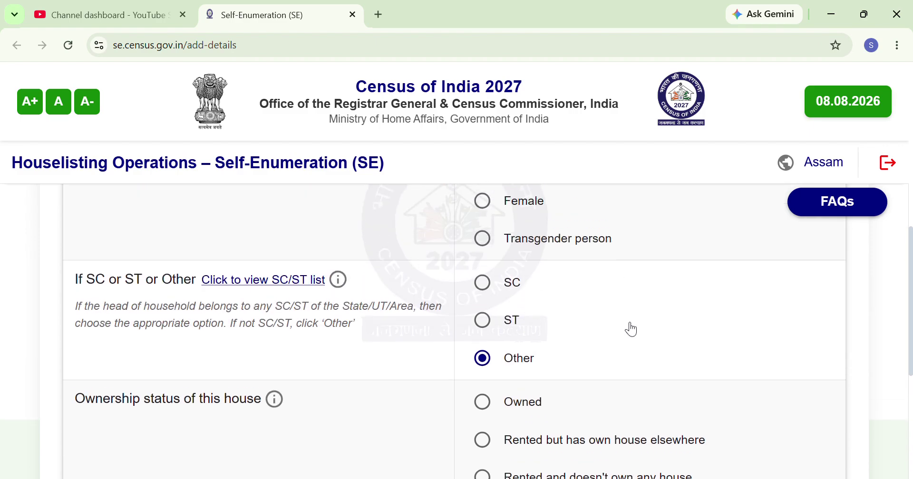
left_click_drag(911, 307, 909, 330)
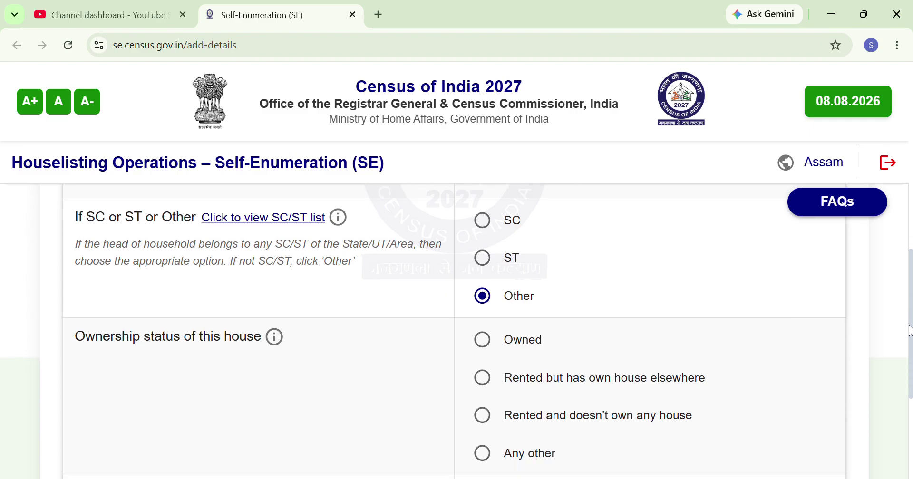
left_click_drag(910, 331, 903, 357)
left_click(494, 259)
Enter 3 dwelling rooms and 1 married couple, then save and confirm moving to Amenities
scroll(911, 306, "down", 2)
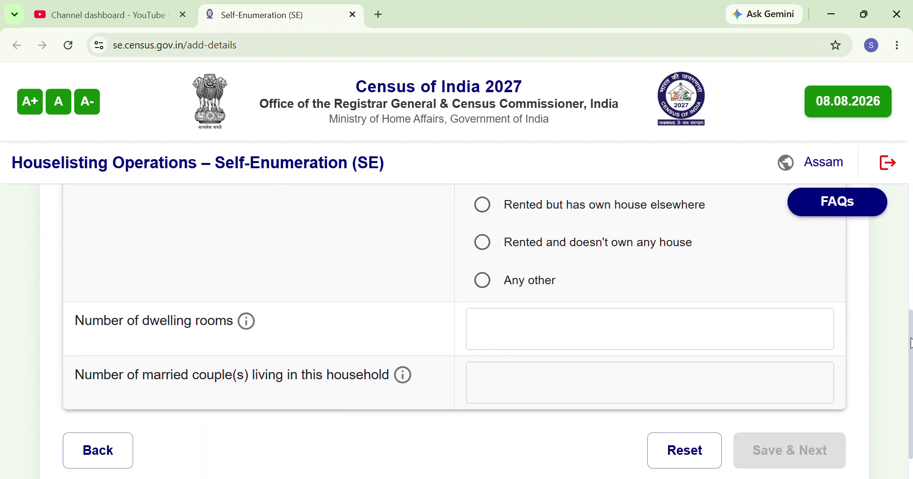
left_click(527, 320)
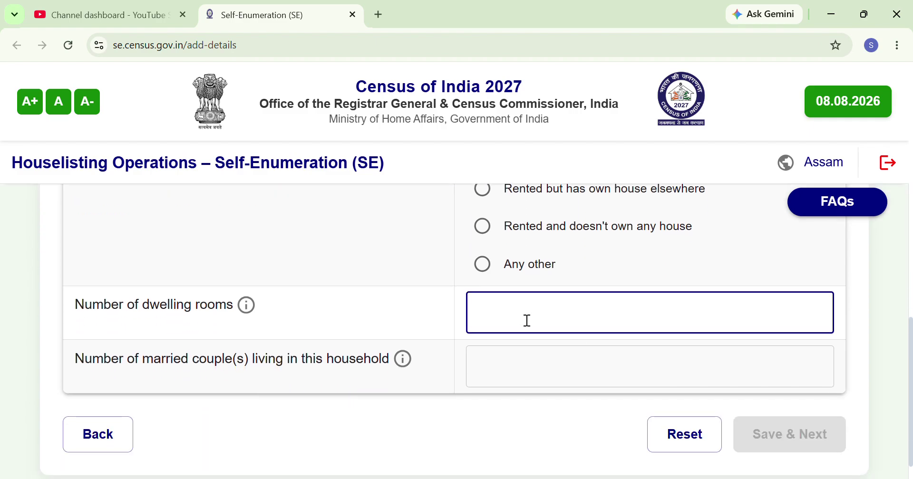
mouse_move(253, 311)
type("3")
left_click(556, 378)
type("1")
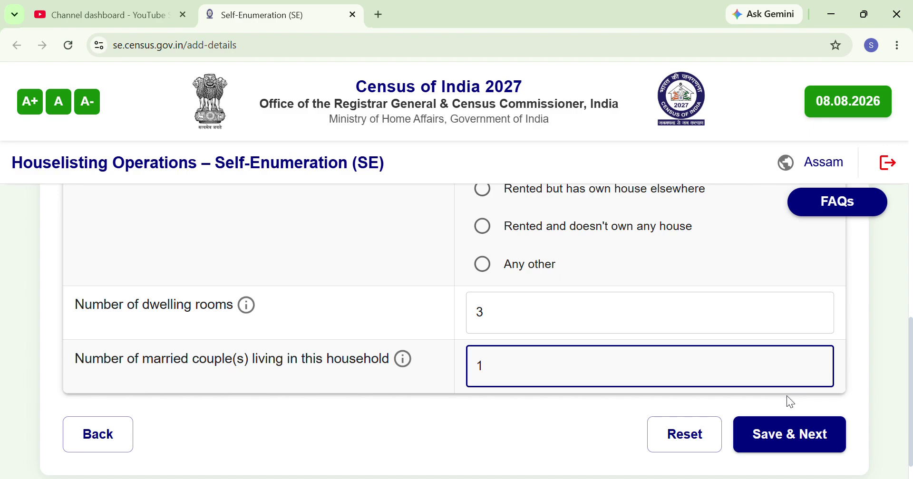
left_click(798, 439)
left_click(583, 322)
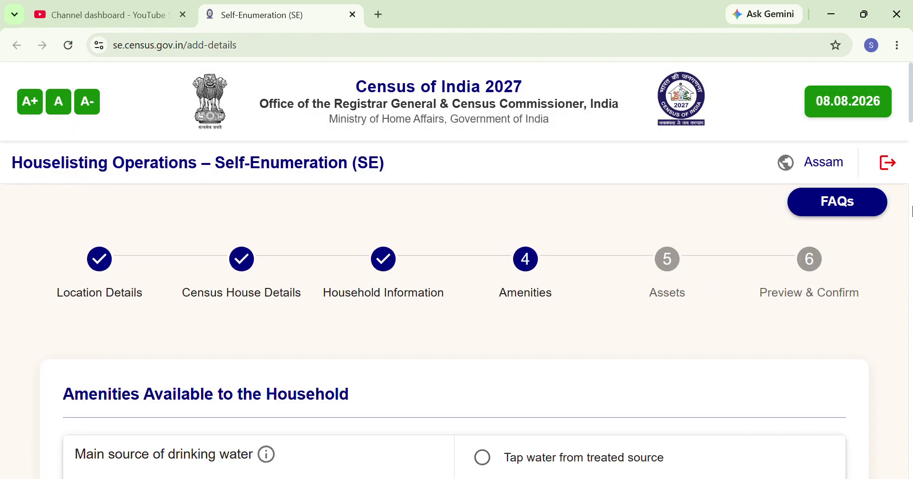
Record treated tap water within premises, electricity lighting, and an exclusive septic-tank latrine
left_click_drag(911, 104, 911, 140)
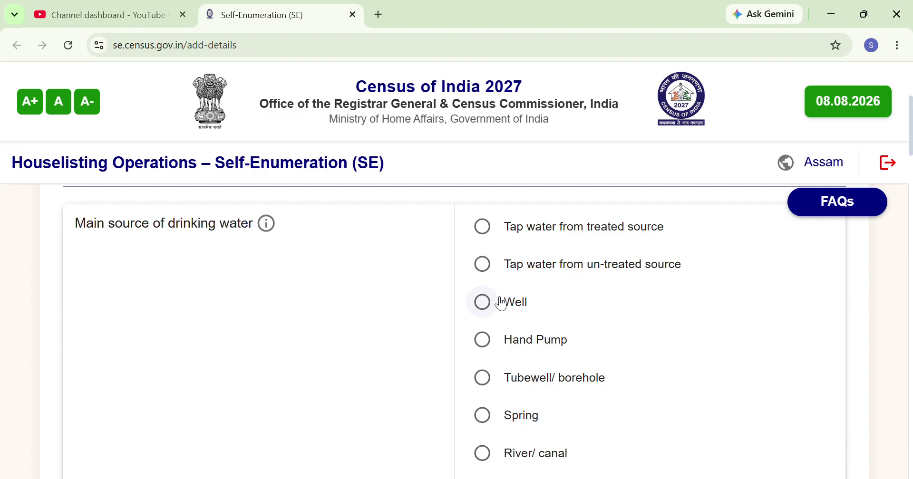
left_click(490, 231)
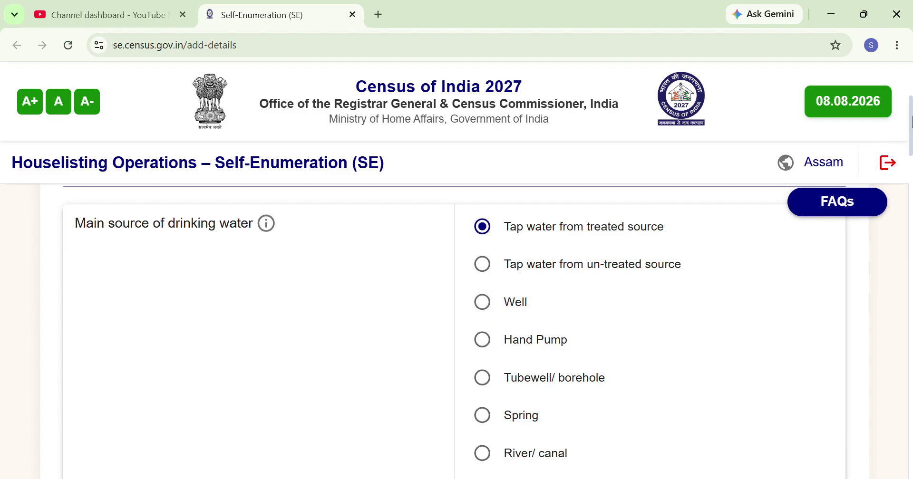
scroll(868, 197, "down", 7)
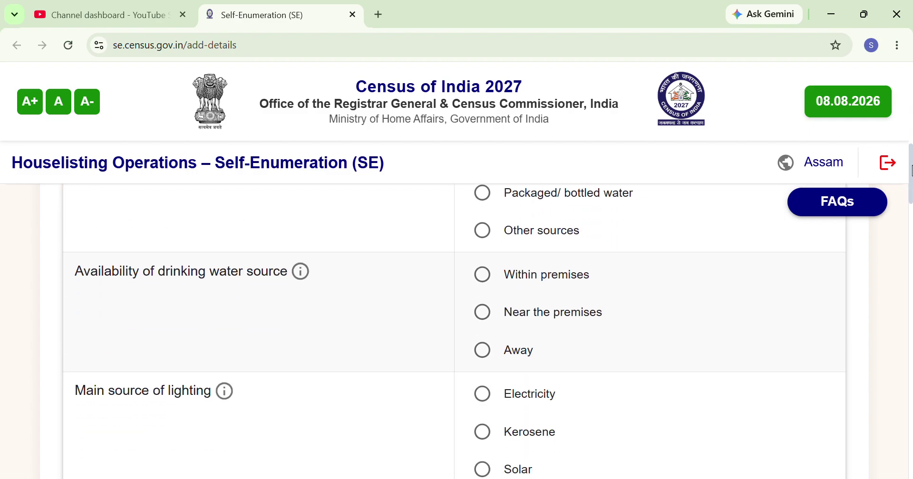
left_click(490, 284)
scroll(910, 174, "down", 3)
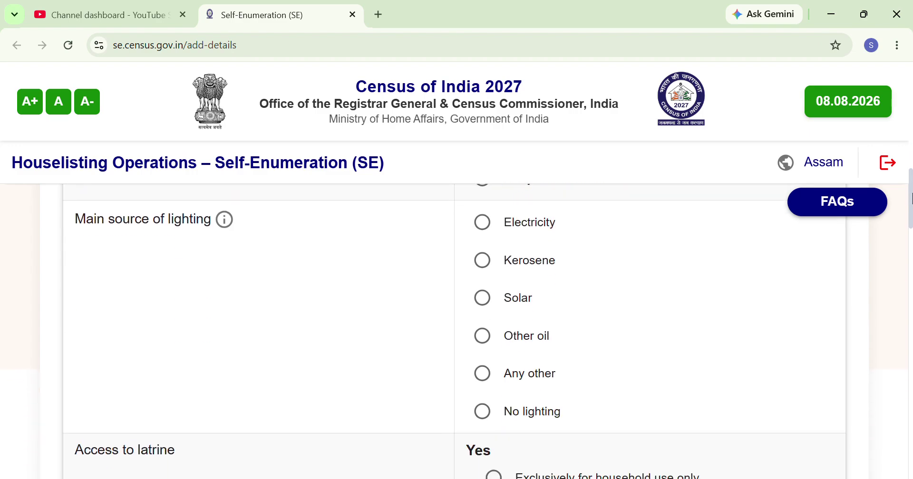
left_click(482, 223)
scroll(911, 205, "down", 4)
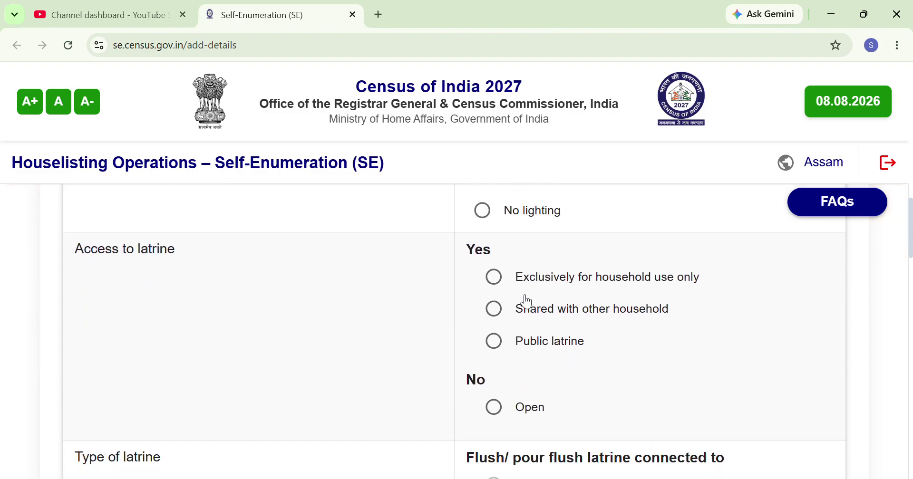
left_click(497, 281)
scroll(910, 233, "down", 5)
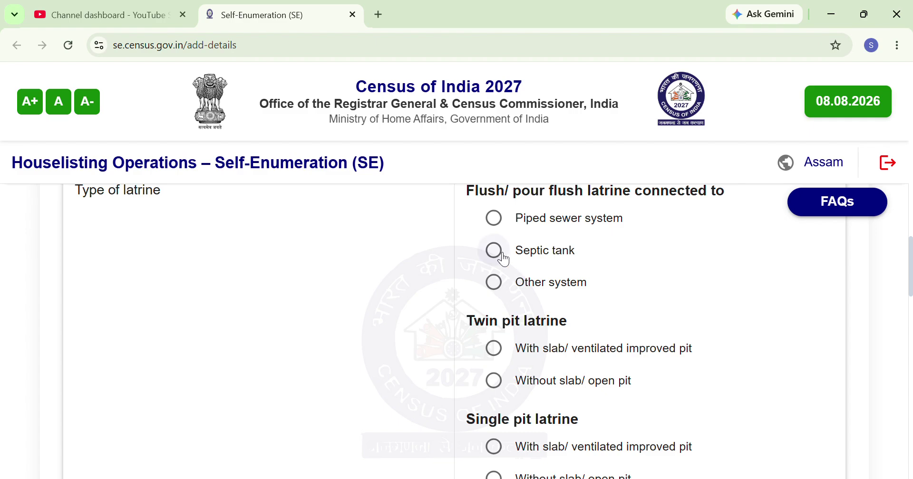
left_click(499, 253)
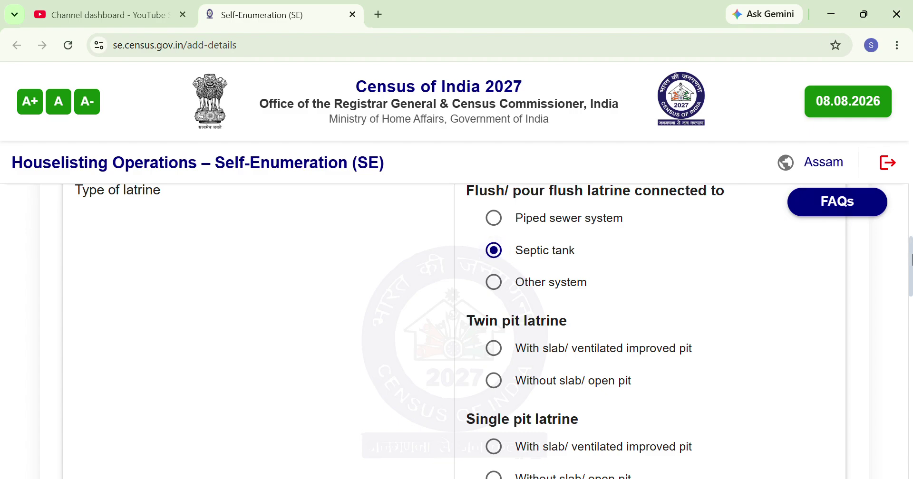
Record closed drainage, a bathroom within premises, and kitchen cooking with LPG/PNG
left_click_drag(911, 259, 909, 305)
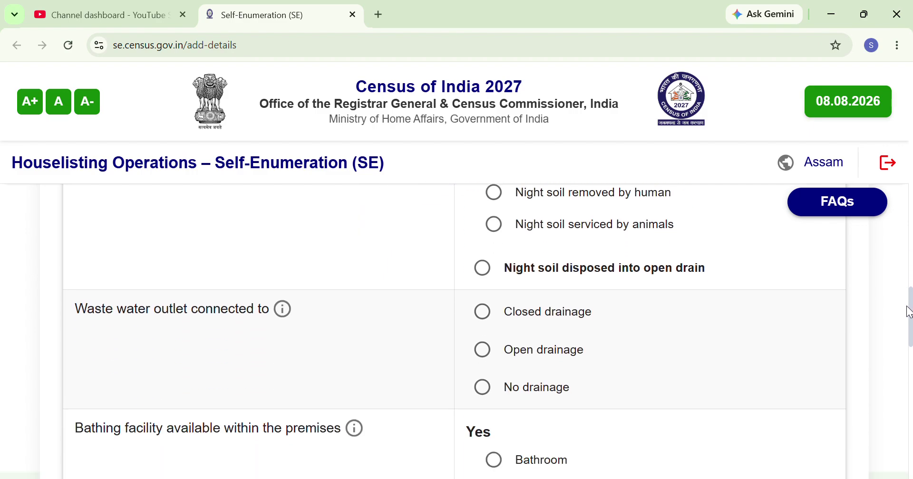
left_click(482, 309)
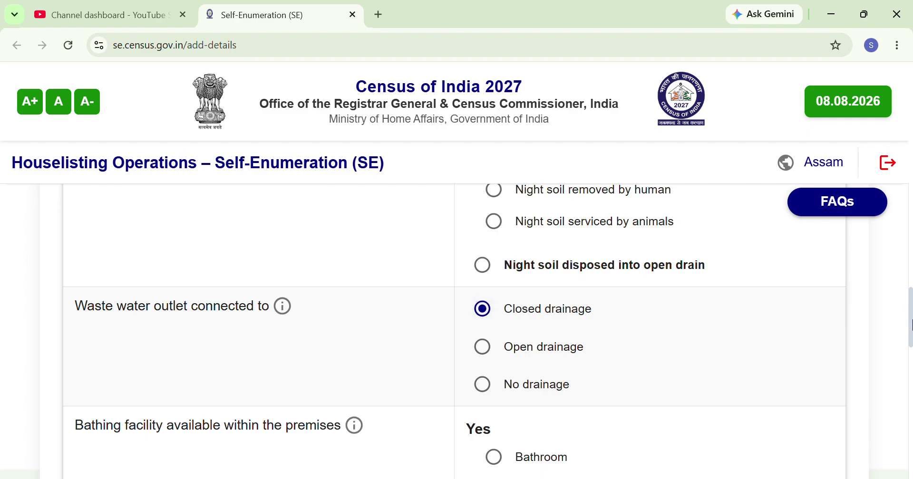
left_click_drag(911, 323, 911, 346)
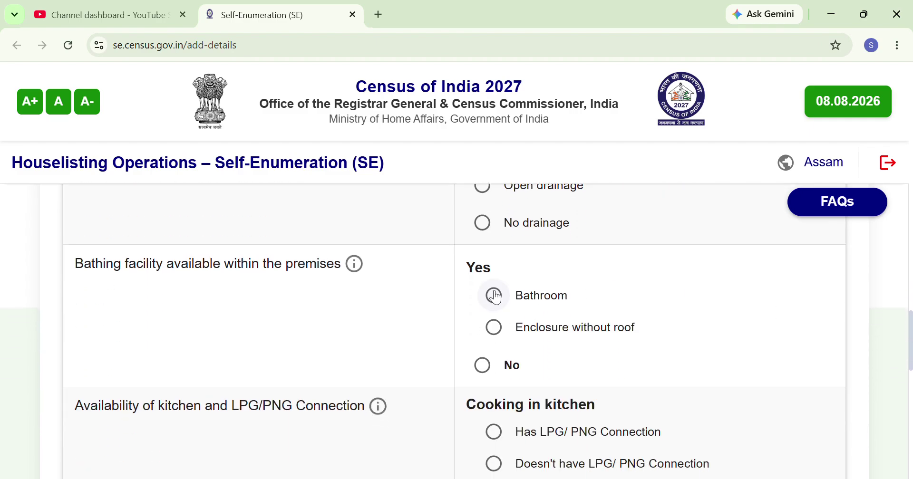
left_click(503, 304)
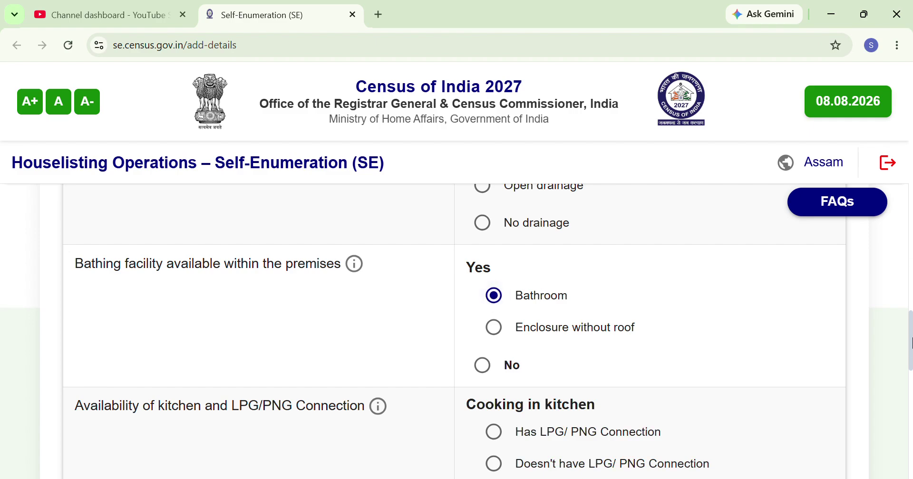
left_click_drag(910, 352, 911, 373)
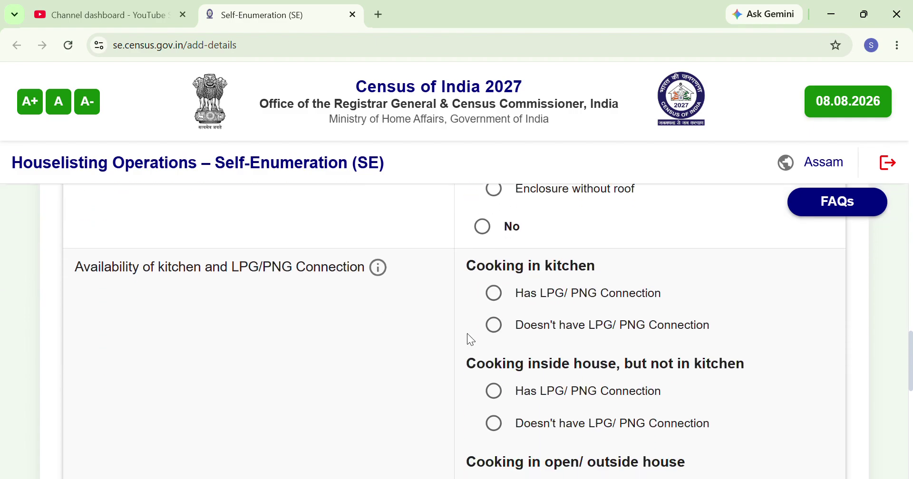
left_click(495, 295)
left_click_drag(911, 357, 911, 361)
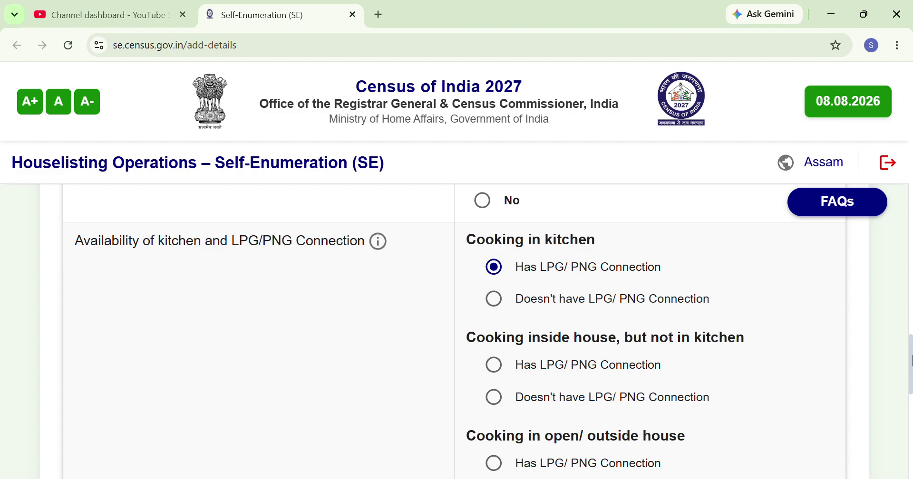
left_click_drag(911, 369, 910, 410)
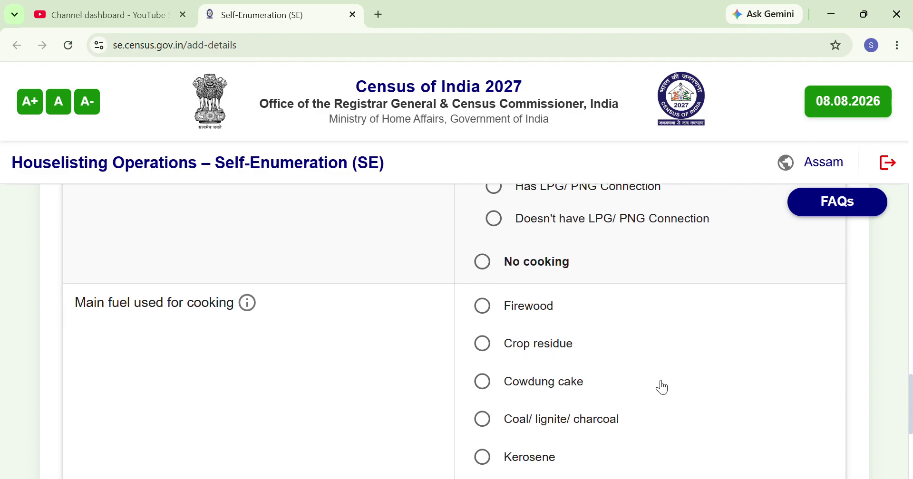
Set the household's main cooking fuel to LPG/ PNG
scroll(912, 404, "down", 2)
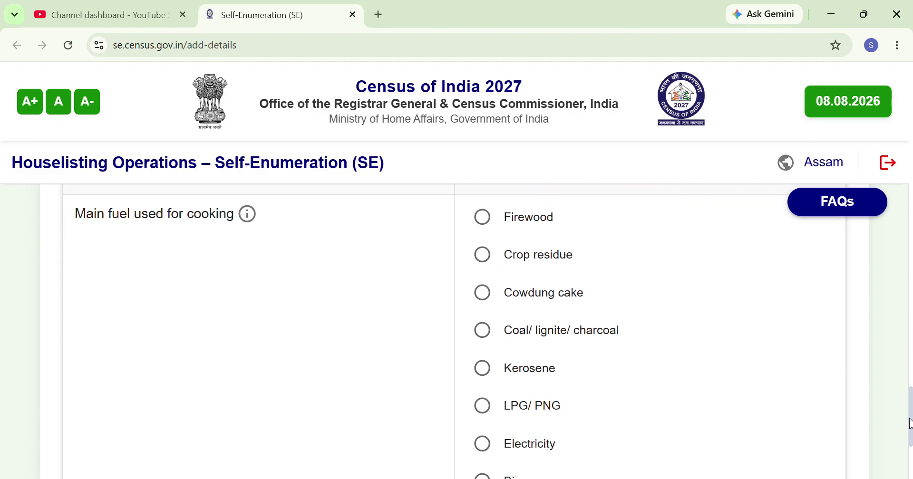
left_click(483, 380)
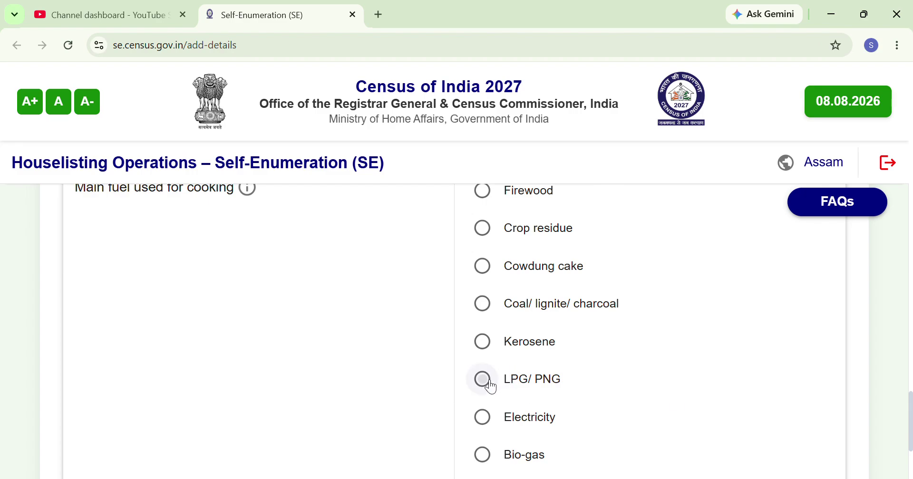
mouse_move(911, 420)
left_mouse_down()
mouse_move(912, 452)
mouse_move(911, 414)
left_mouse_up()
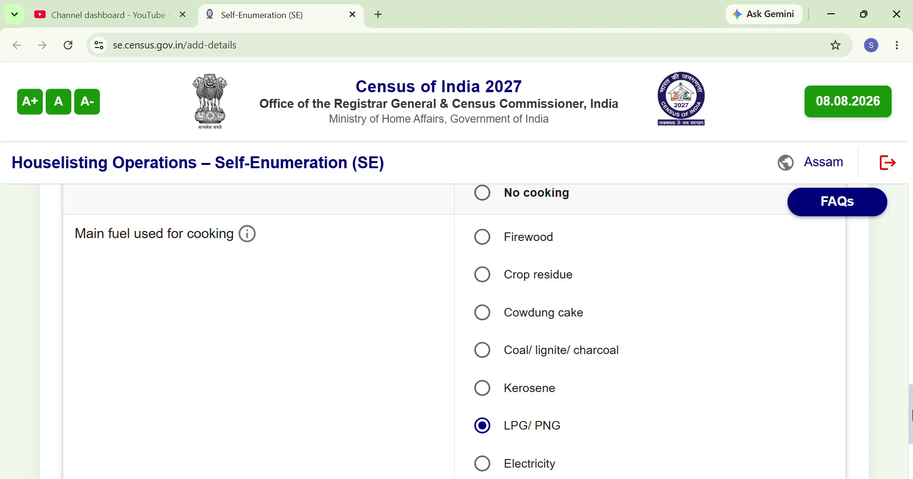
left_click_drag(911, 415, 911, 360)
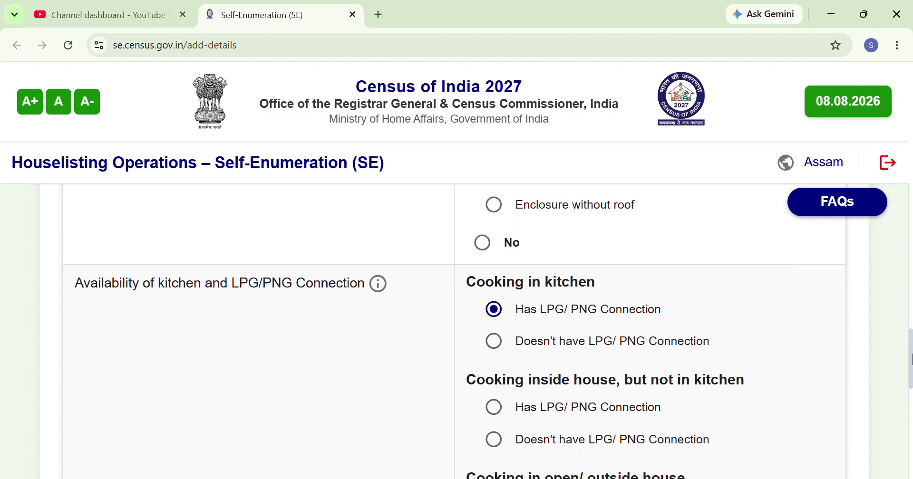
left_click_drag(911, 360, 906, 424)
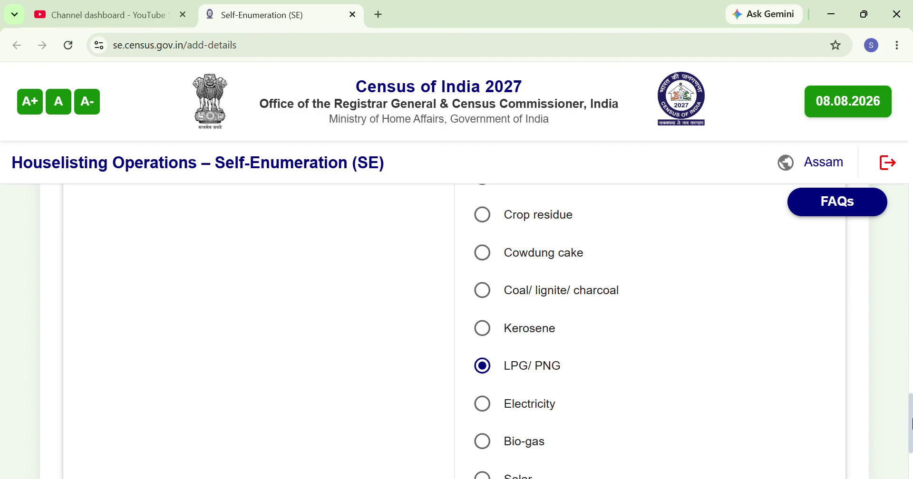
Save the Amenities answers and confirm to move on to Assets
left_click_drag(911, 423, 911, 450)
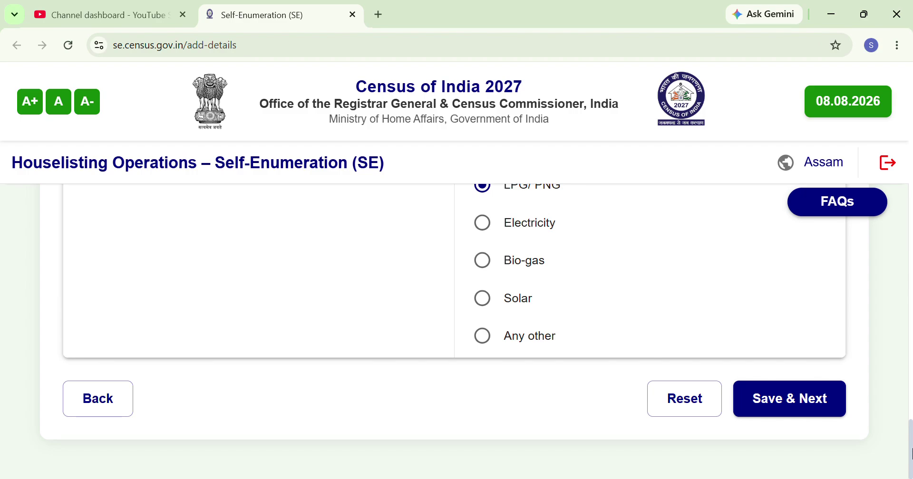
left_click(791, 402)
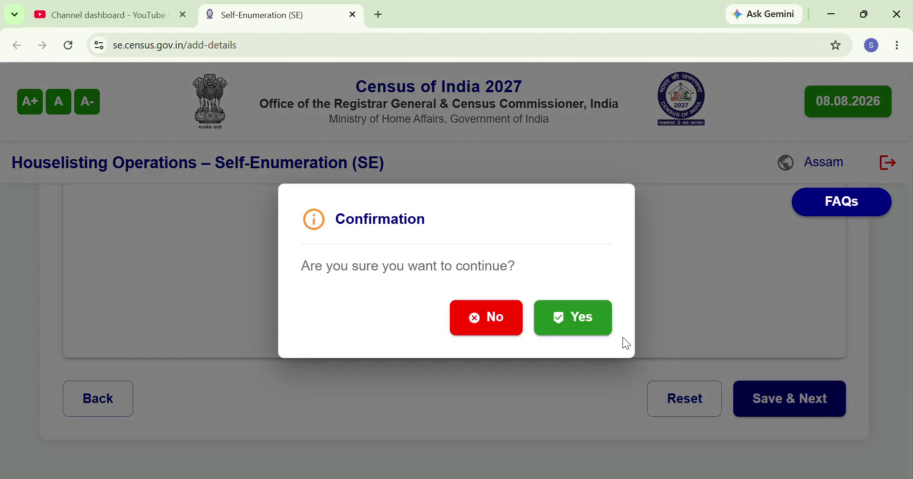
left_click(585, 321)
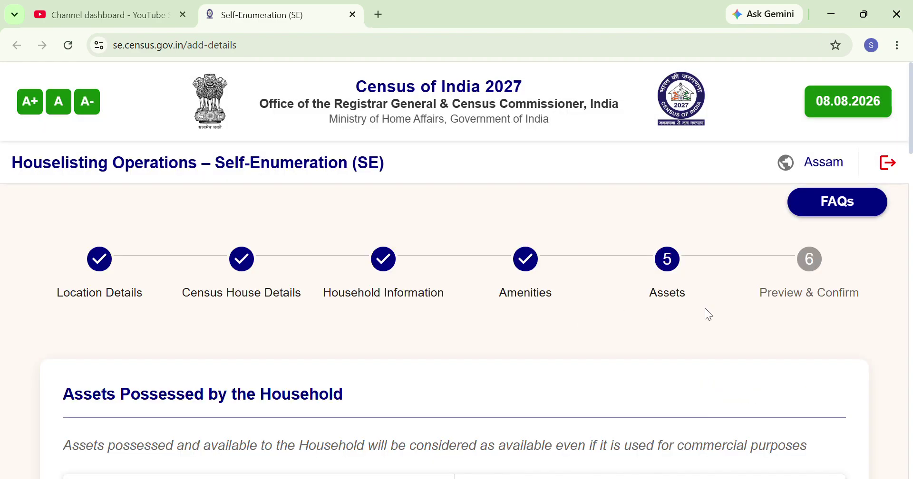
Record radio 'On mobile/ smartphone', television 'Other DTH/ Dish', and internet 'On mobile/ smartphone'
scroll(619, 208, "down", 5)
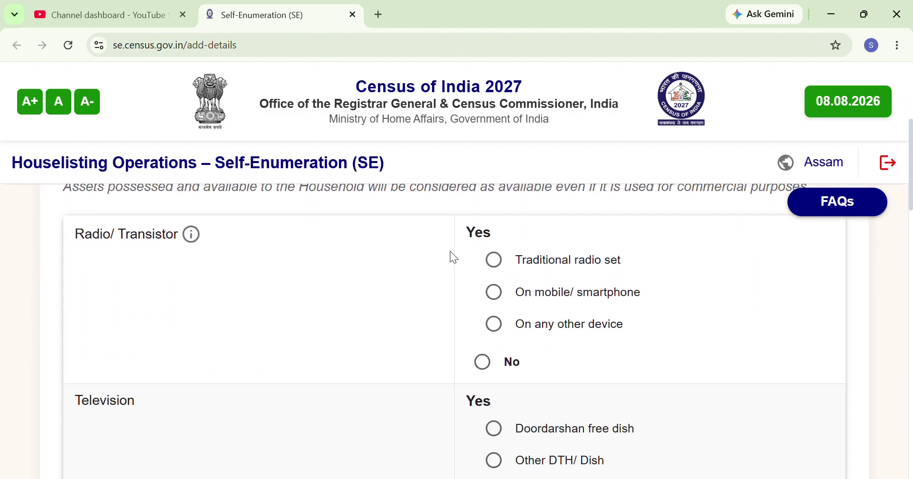
left_click(500, 292)
left_click_drag(911, 175, 911, 208)
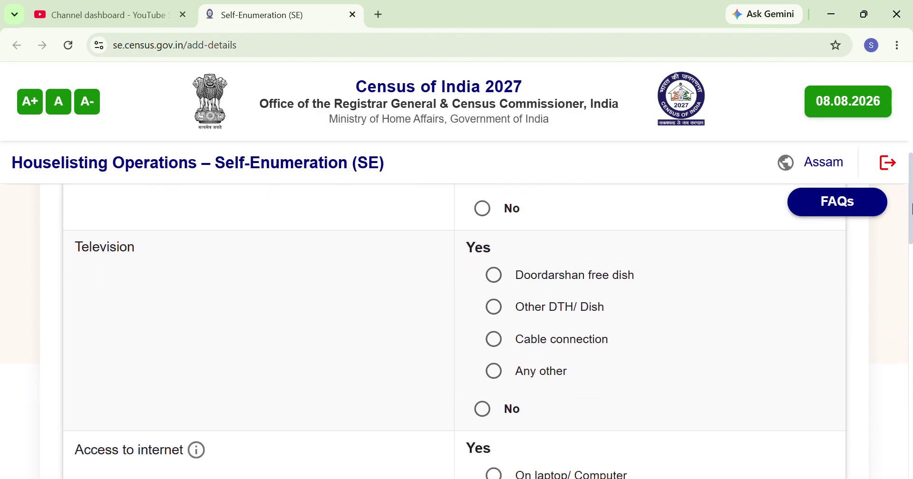
left_click(494, 307)
scroll(714, 363, "down", 4)
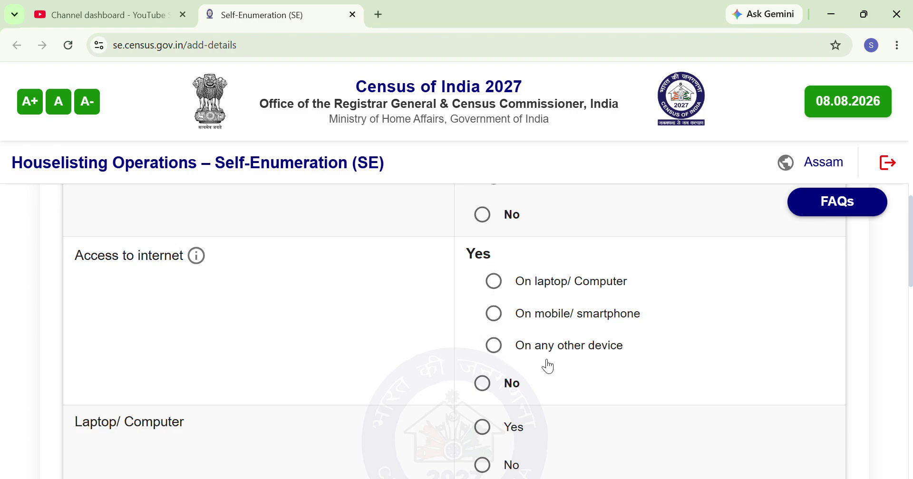
left_click(497, 316)
Record Laptop/computer as 'Yes' and Telephone/mobile phone as 'Both'
scroll(912, 232, "down", 3)
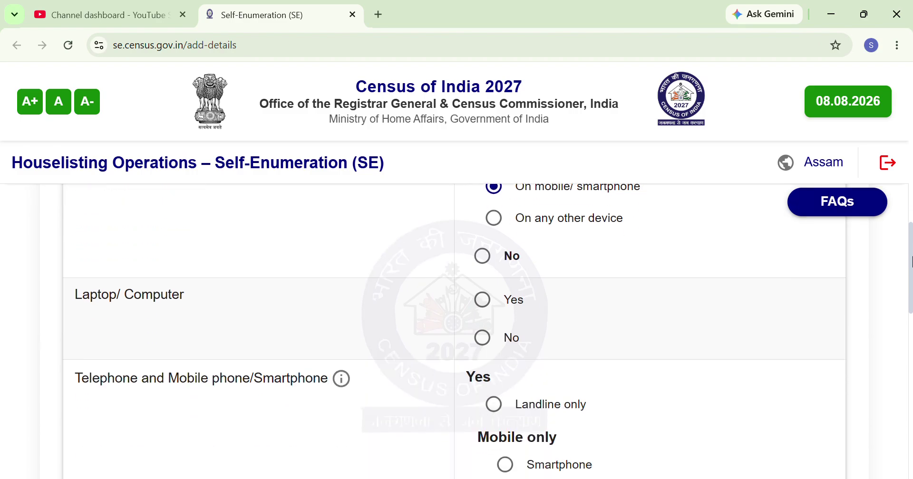
left_click(485, 273)
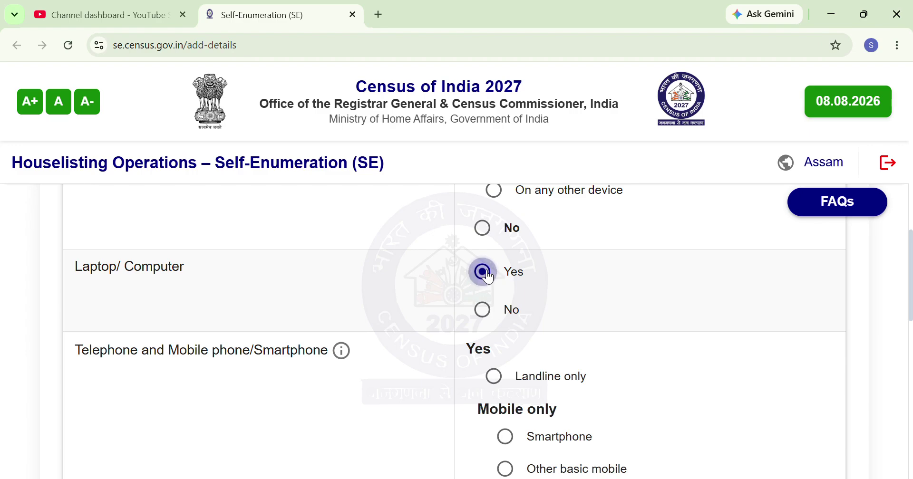
left_click_drag(911, 251, 912, 281)
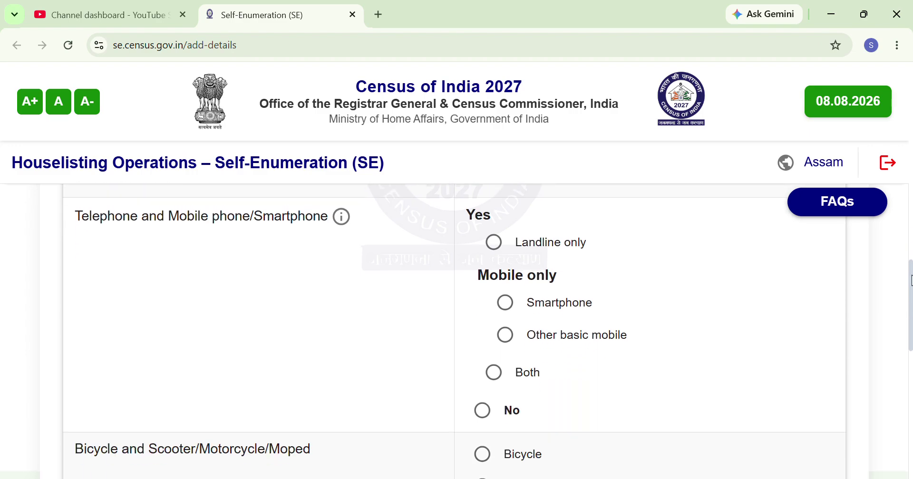
left_click(495, 376)
left_click_drag(912, 275, 909, 315)
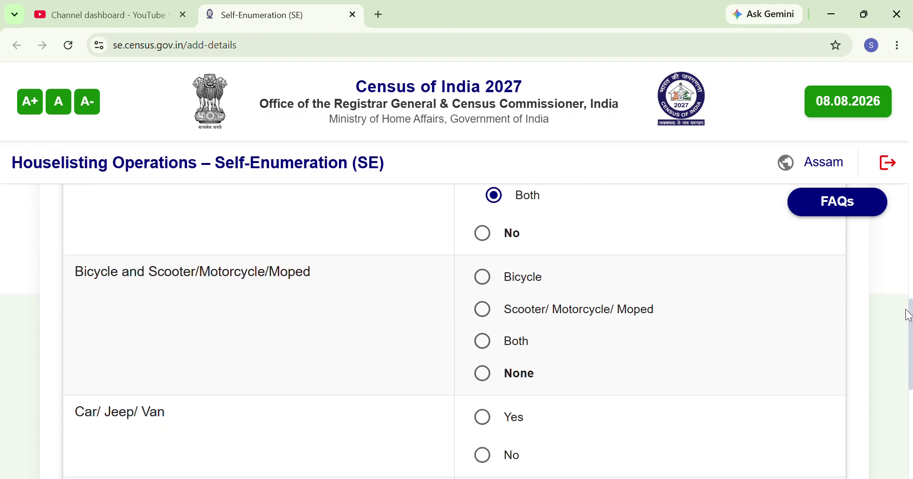
Record Scooter/ Motorcycle/ Moped, Car 'Yes', and Rice as the main cereal
left_click(495, 313)
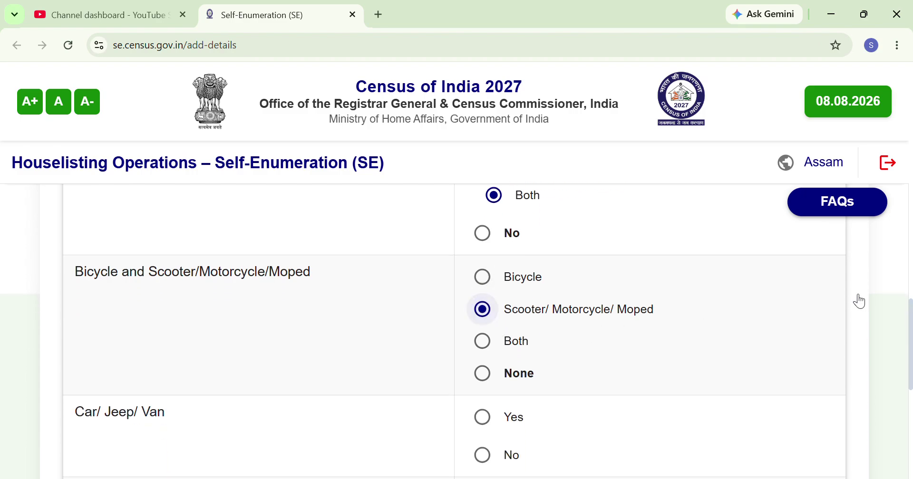
scroll(912, 323, "down", 3)
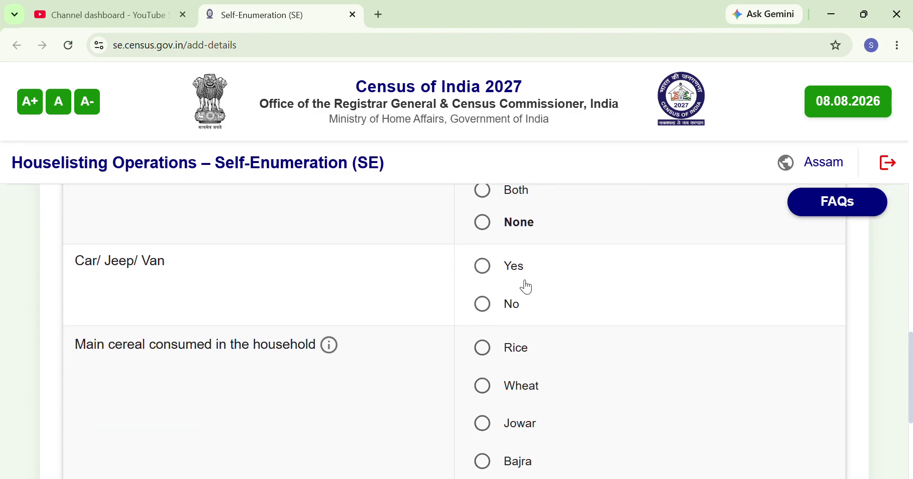
left_click(490, 270)
scroll(912, 376, "down", 1)
scroll(912, 376, "down", 2)
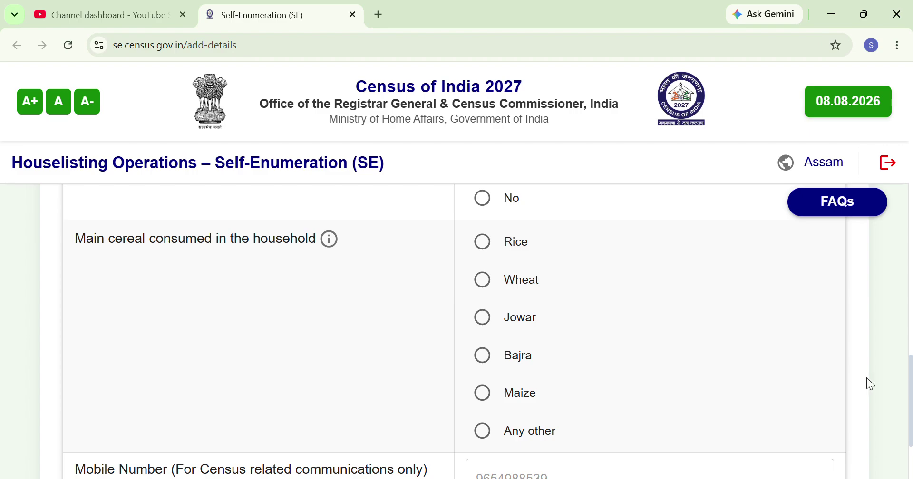
left_click(490, 248)
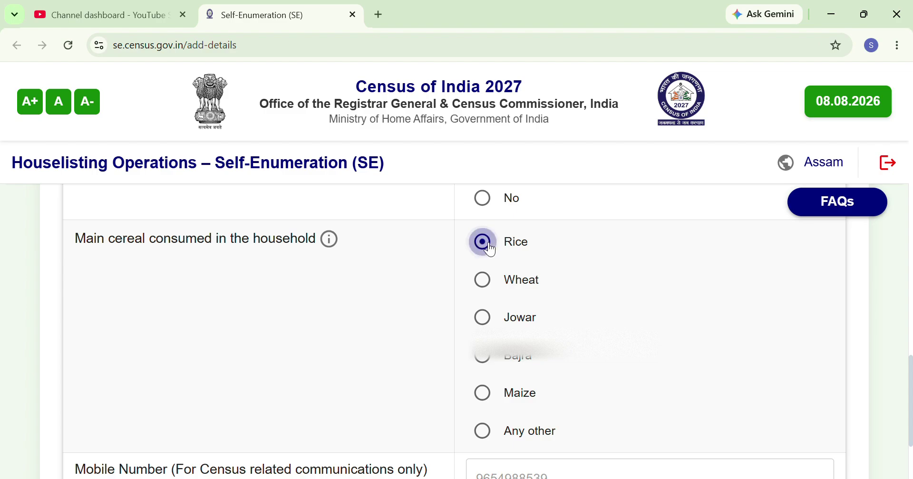
Save the Assets answers and confirm to advance to Preview
left_click_drag(912, 399, 911, 429)
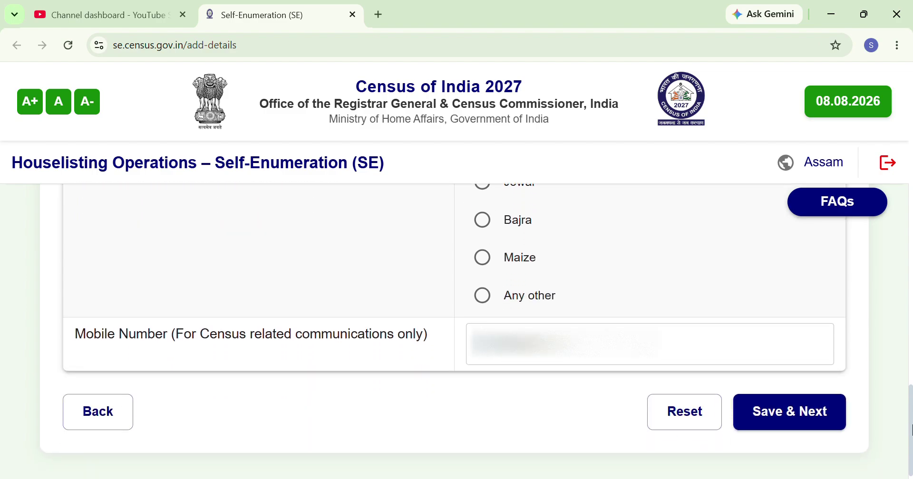
left_click(793, 418)
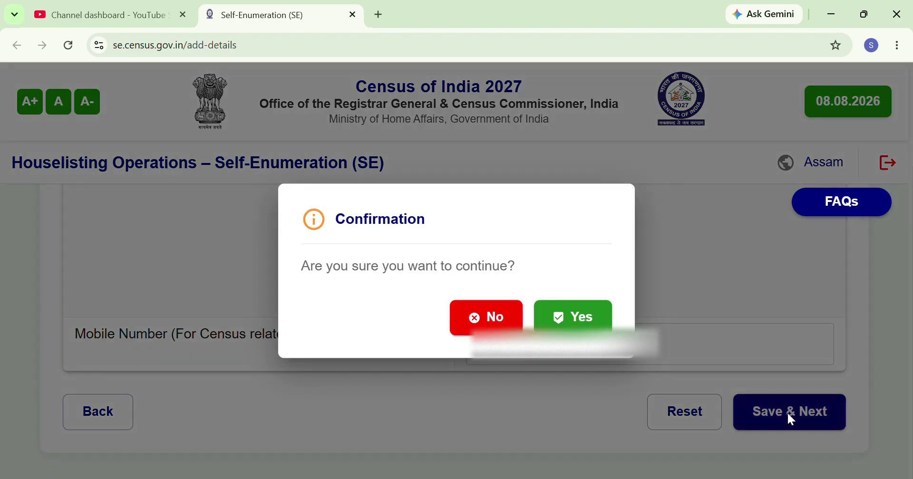
left_click(589, 324)
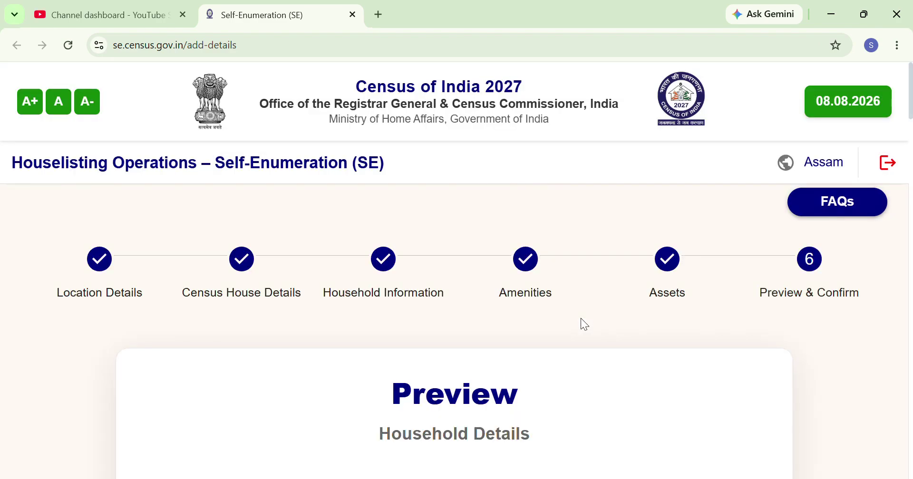
Review the household preview to the bottom and request Final Submit
left_click_drag(911, 98, 909, 477)
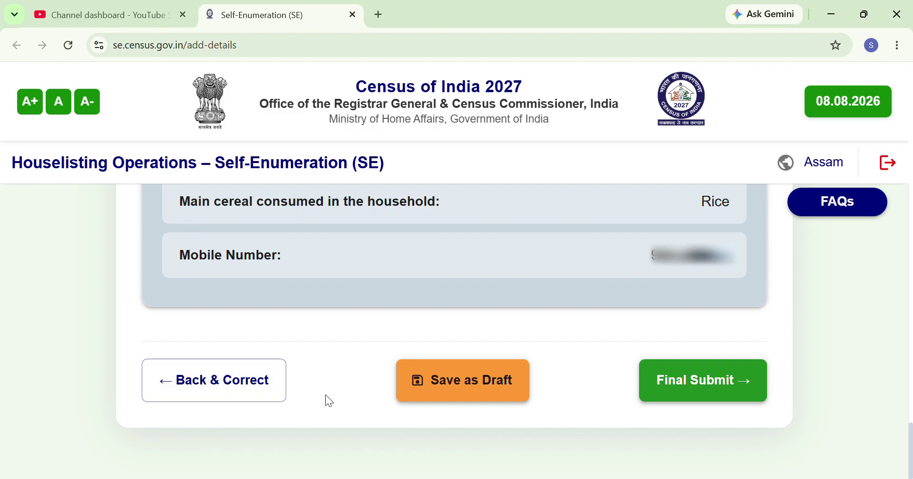
left_click(722, 389)
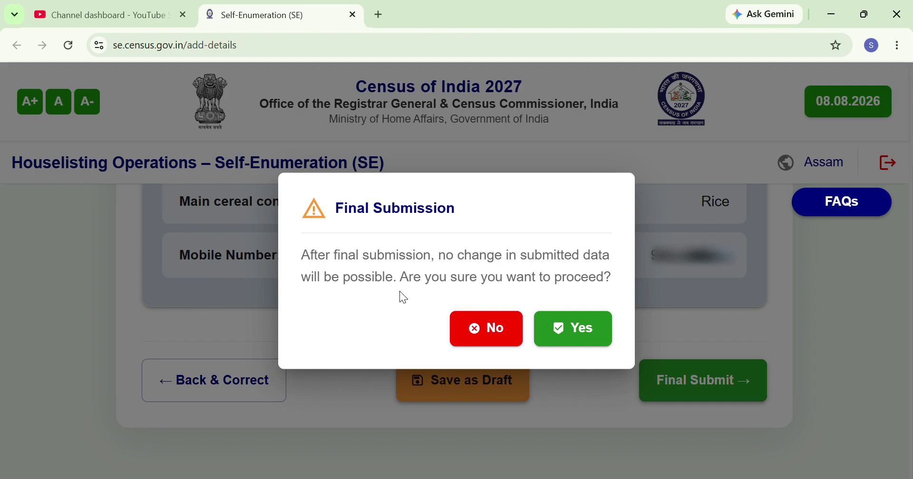
Confirm the final submission to get the Self-Enumeration ID
left_click(587, 343)
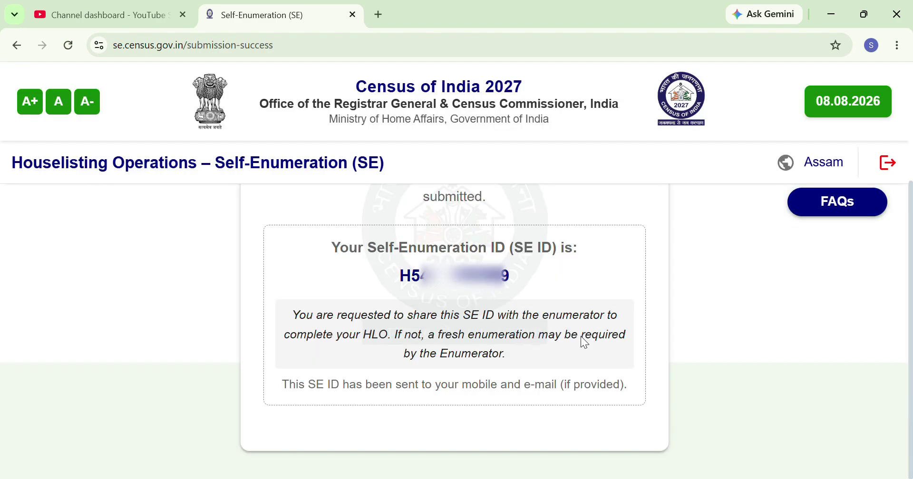